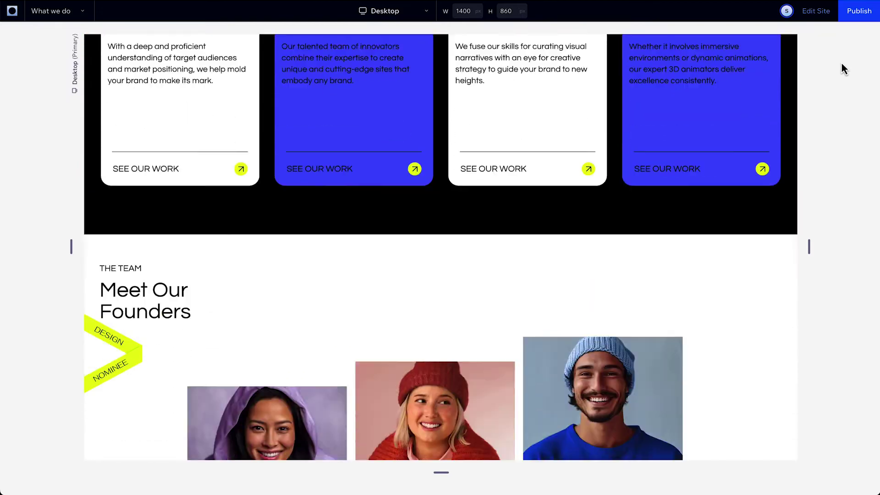
Step: Set the DESIGN NOMINEE badge image's Position type to Pinned, pinned to Page
{"action": "scroll", "coordinate": [842, 68], "scroll_direction": "down", "scroll_amount": 10}
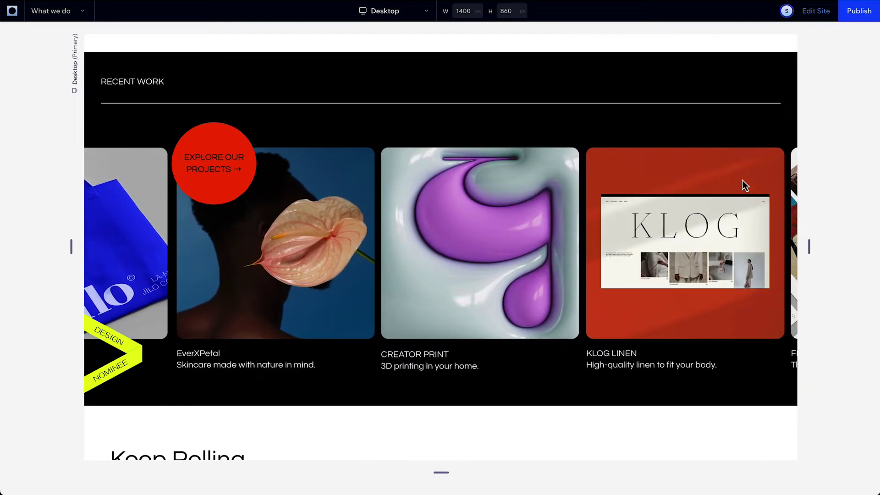
{"action": "scroll", "coordinate": [826, 227], "scroll_direction": "down", "scroll_amount": 10}
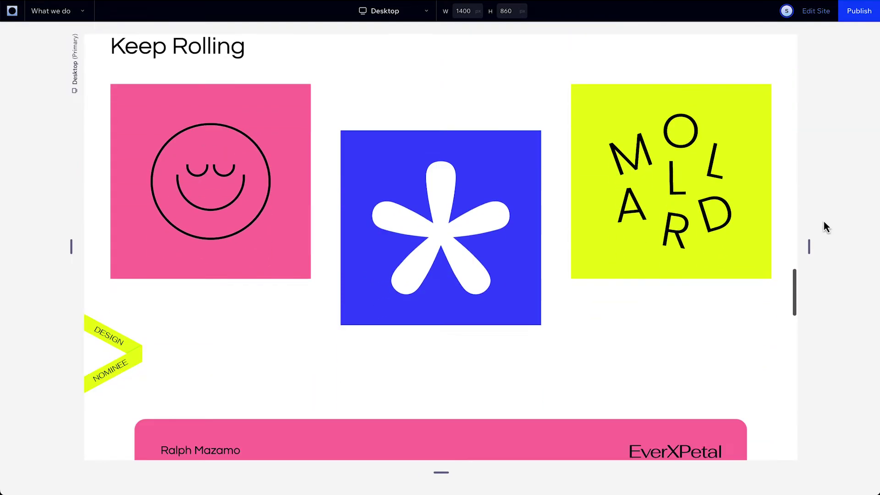
{"action": "scroll", "coordinate": [823, 222], "scroll_direction": "down", "scroll_amount": 10}
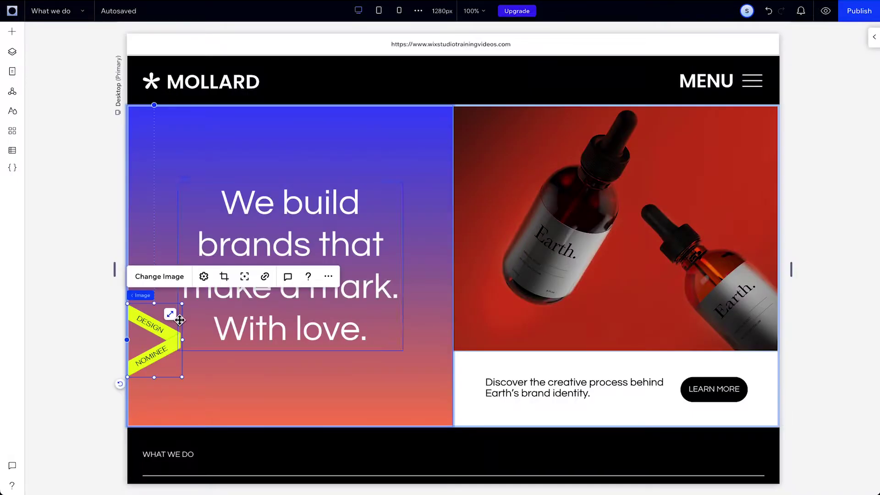
{"action": "left_click", "coordinate": [863, 48]}
{"action": "scroll", "coordinate": [801, 365], "scroll_direction": "down", "scroll_amount": 5}
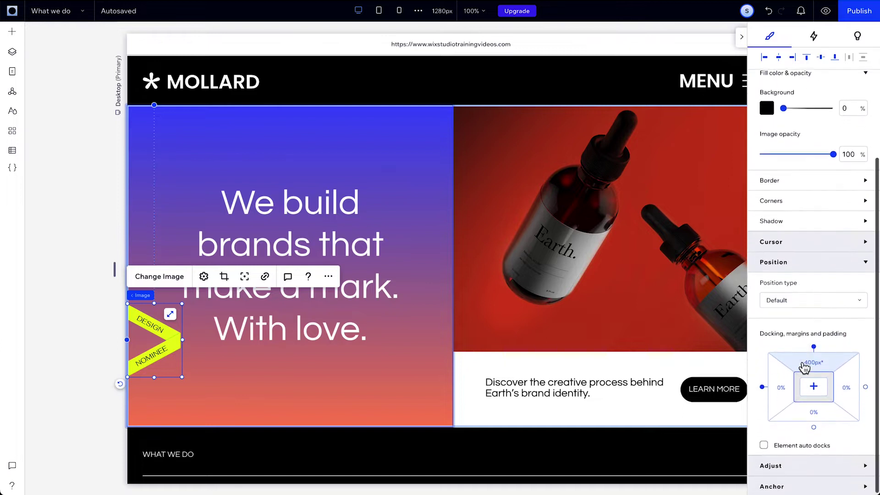
{"action": "left_click", "coordinate": [802, 297]}
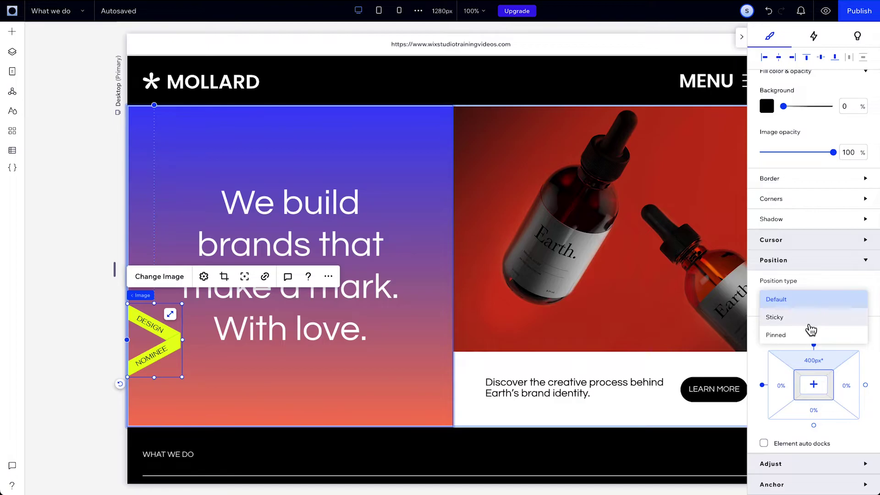
{"action": "left_click", "coordinate": [807, 334]}
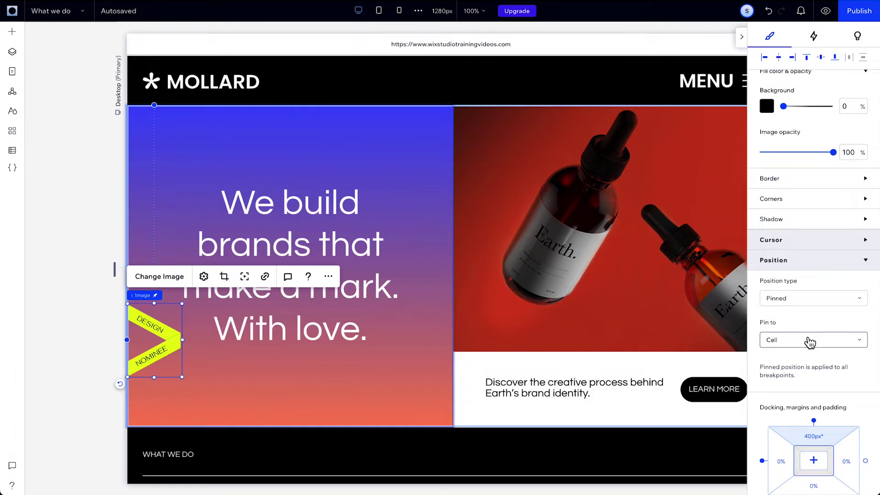
{"action": "left_click", "coordinate": [809, 341]}
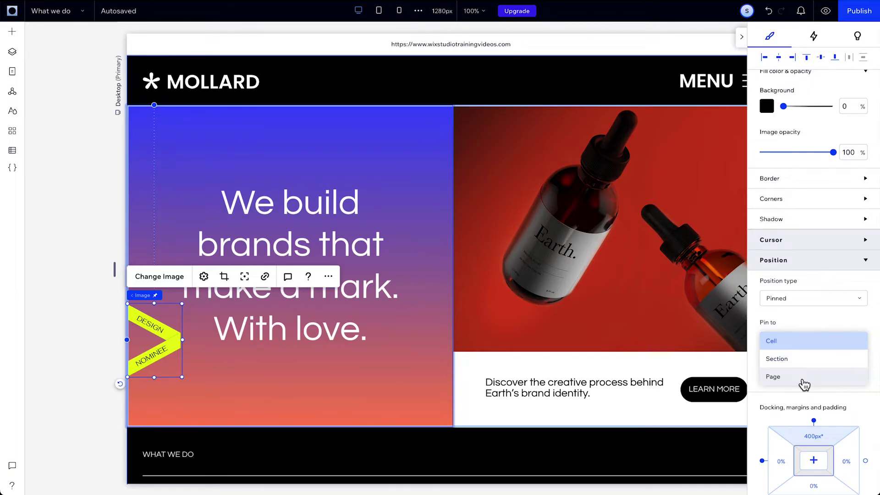
{"action": "left_click", "coordinate": [804, 378]}
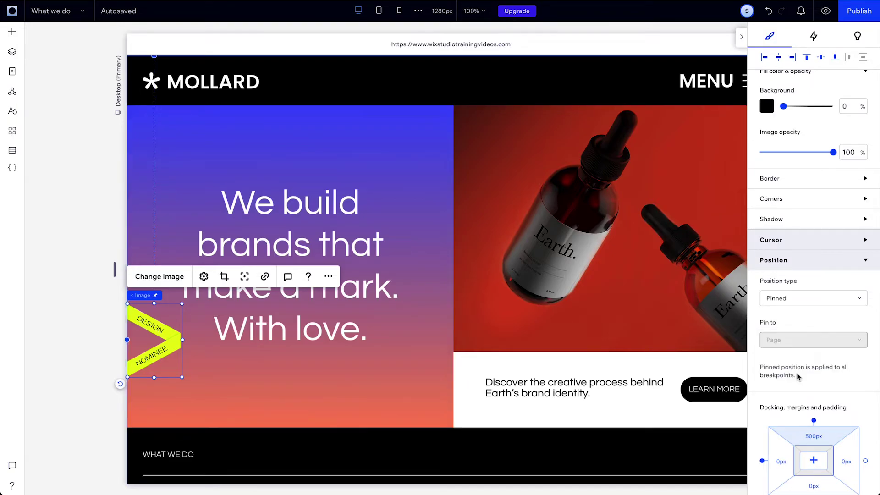
{"action": "left_click", "coordinate": [742, 37]}
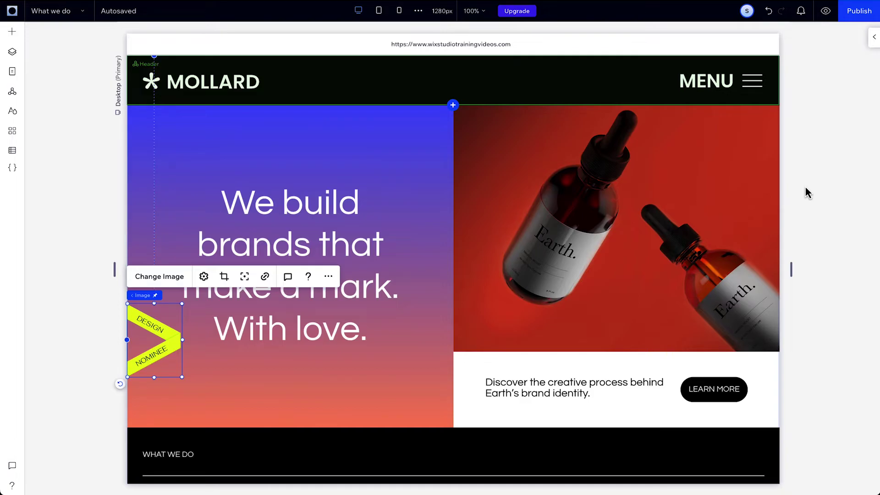
Step: Set the badge's top docking margin to 600, then drag it up to 563px
{"action": "left_click", "coordinate": [807, 193]}
{"action": "scroll", "coordinate": [807, 193], "scroll_direction": "down", "scroll_amount": 5}
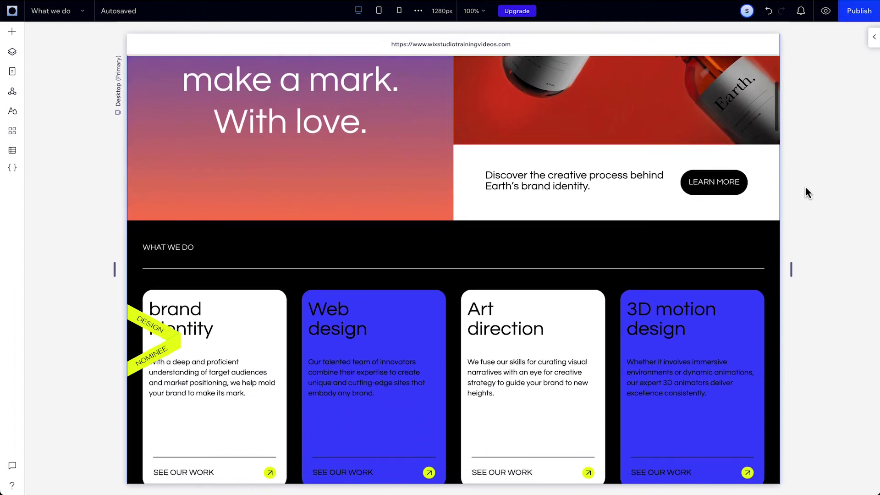
{"action": "scroll", "coordinate": [805, 187], "scroll_direction": "down", "scroll_amount": 3}
{"action": "scroll", "coordinate": [805, 187], "scroll_direction": "up", "scroll_amount": 5}
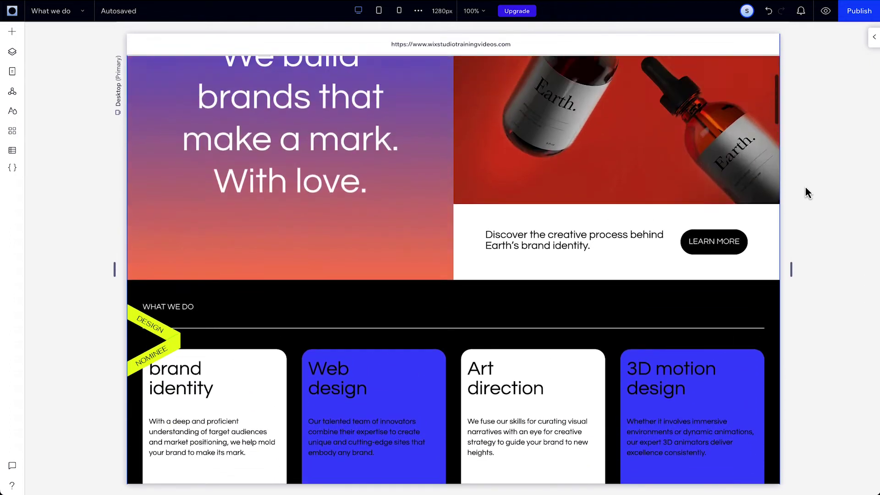
{"action": "scroll", "coordinate": [806, 192], "scroll_direction": "up", "scroll_amount": 3}
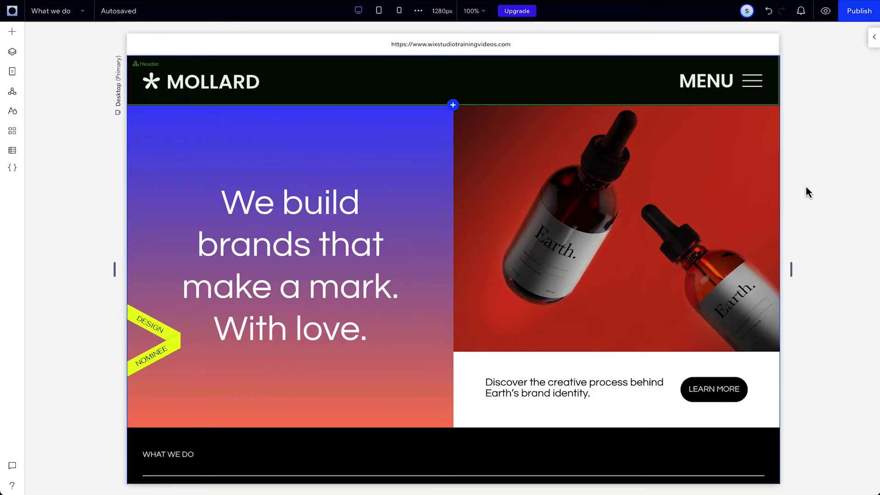
{"action": "left_click", "coordinate": [177, 308]}
{"action": "left_click", "coordinate": [873, 40]}
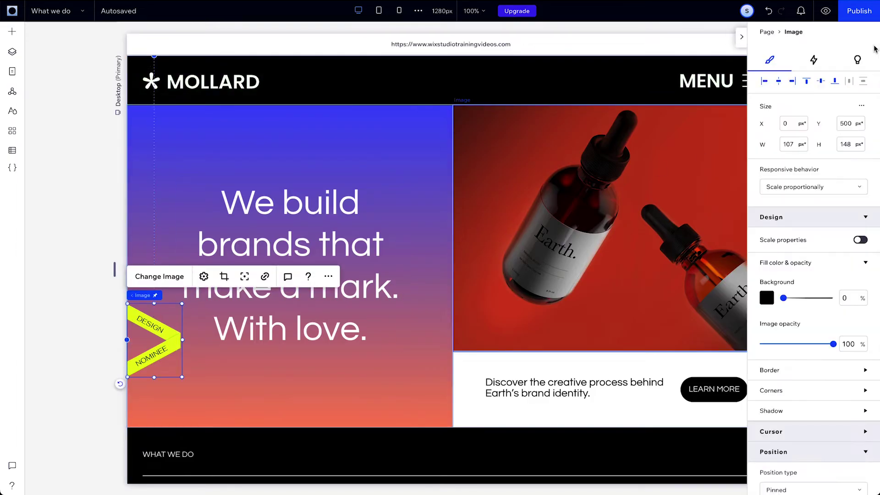
{"action": "scroll", "coordinate": [810, 318], "scroll_direction": "down", "scroll_amount": 5}
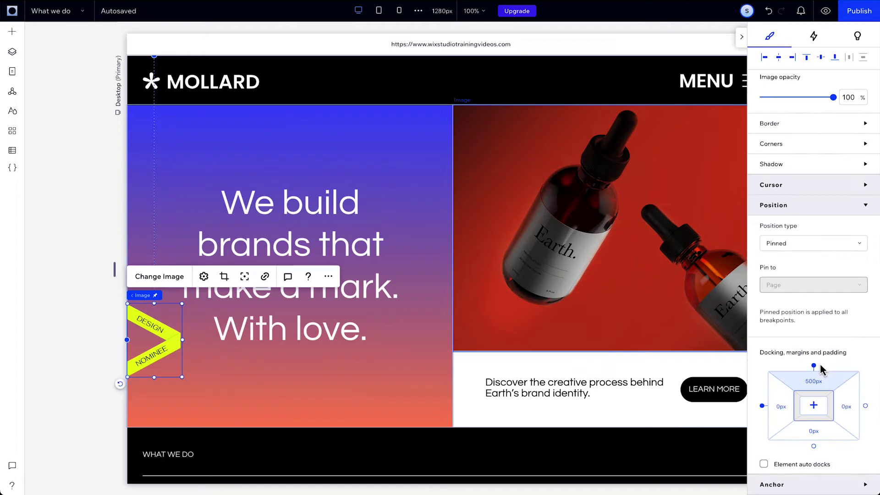
{"action": "left_click", "coordinate": [816, 386]}
{"action": "type", "text": "600"}
{"action": "key", "text": "Return"}
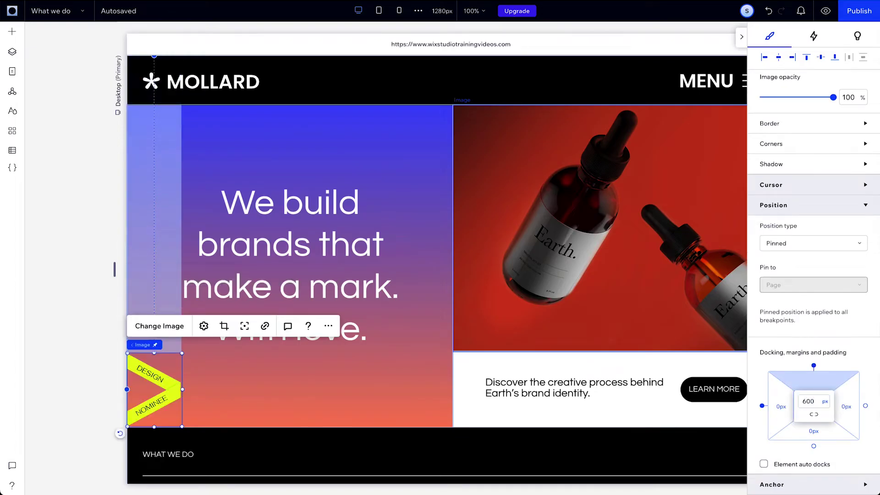
{"action": "left_click_drag", "start_coordinate": [163, 392], "coordinate": [164, 374]}
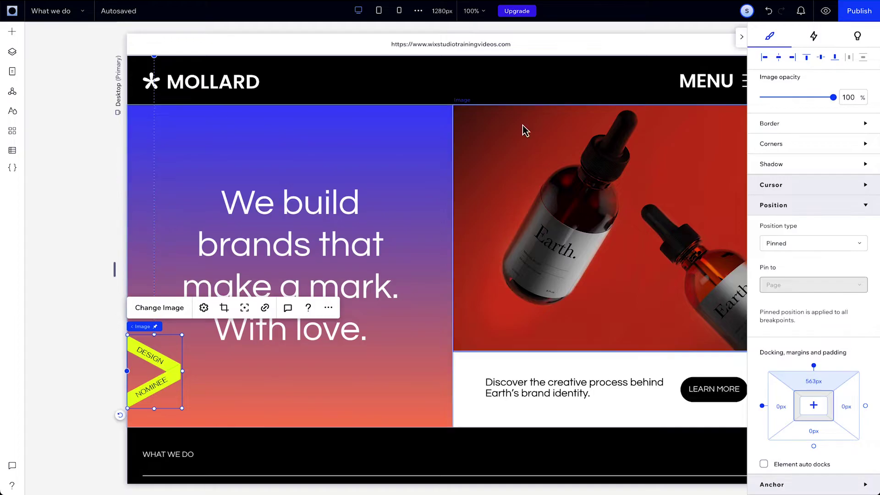
{"action": "left_click", "coordinate": [741, 36]}
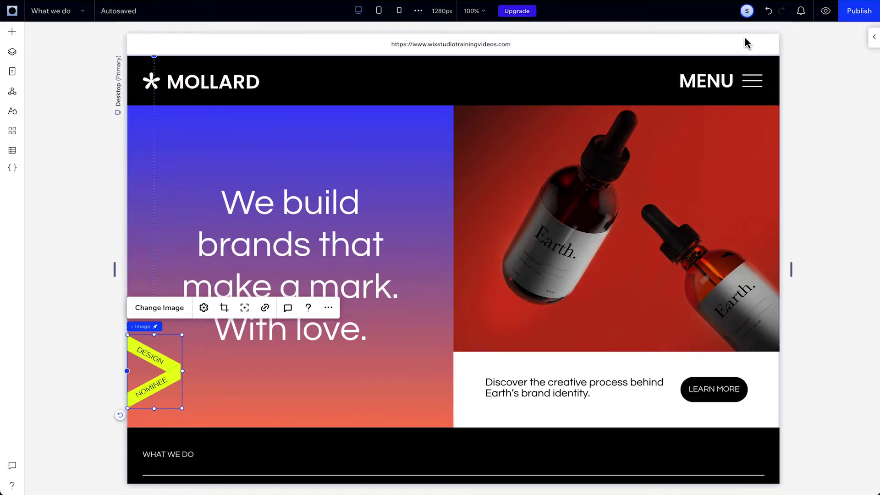
Step: Preview the page and scroll to check the badge stays fixed at the left edge
{"action": "left_click", "coordinate": [827, 12]}
{"action": "scroll", "coordinate": [794, 145], "scroll_direction": "down", "scroll_amount": 4}
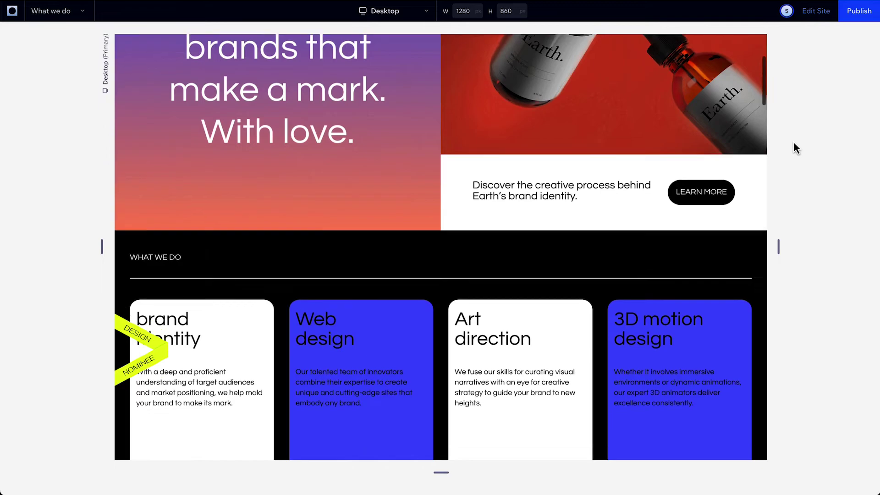
{"action": "scroll", "coordinate": [794, 143], "scroll_direction": "down", "scroll_amount": 8}
{"action": "scroll", "coordinate": [793, 144], "scroll_direction": "up", "scroll_amount": 3}
{"action": "scroll", "coordinate": [793, 144], "scroll_direction": "up", "scroll_amount": 10}
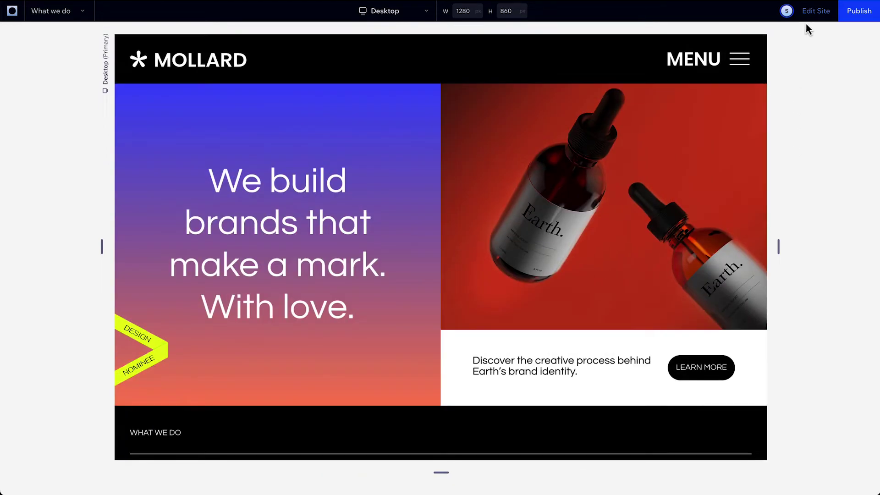
Step: Back in the editor, select the Recent Work gallery container and show its settings
{"action": "left_click", "coordinate": [815, 11]}
{"action": "scroll", "coordinate": [807, 172], "scroll_direction": "down", "scroll_amount": 10}
{"action": "scroll", "coordinate": [807, 172], "scroll_direction": "down", "scroll_amount": 7}
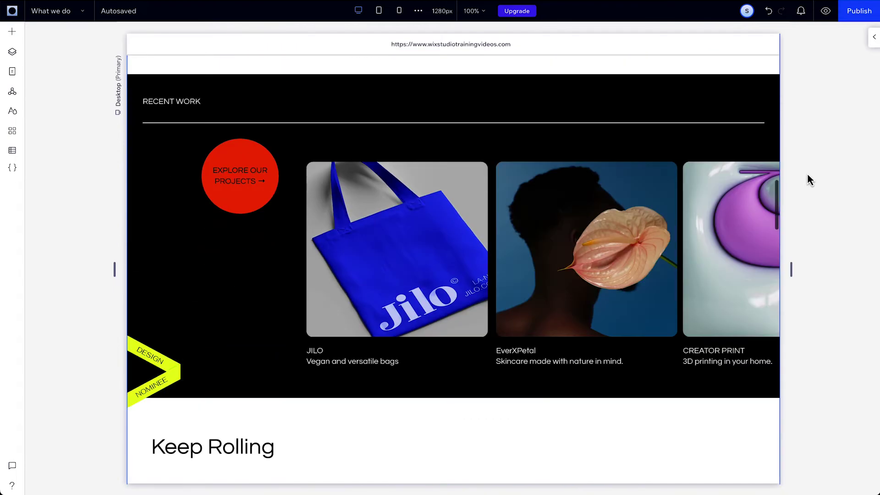
{"action": "left_click", "coordinate": [721, 148]}
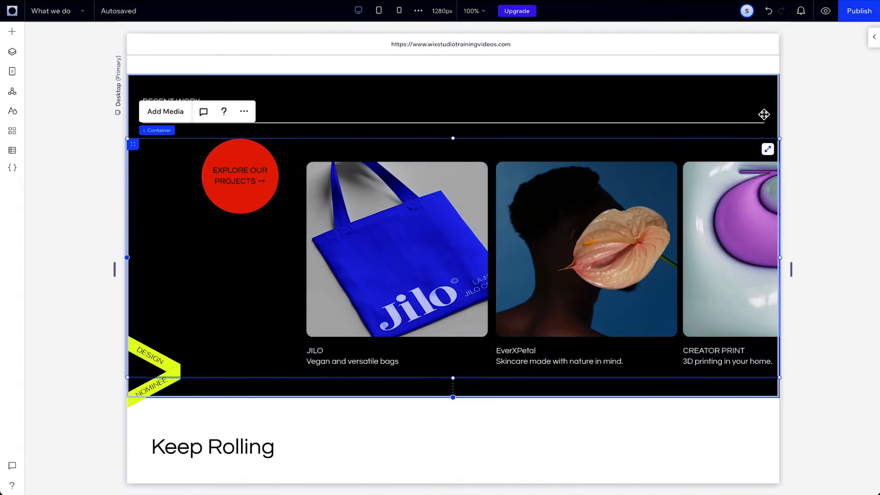
{"action": "left_click", "coordinate": [874, 37]}
{"action": "scroll", "coordinate": [820, 375], "scroll_direction": "down", "scroll_amount": 3}
{"action": "scroll", "coordinate": [821, 374], "scroll_direction": "down", "scroll_amount": 1}
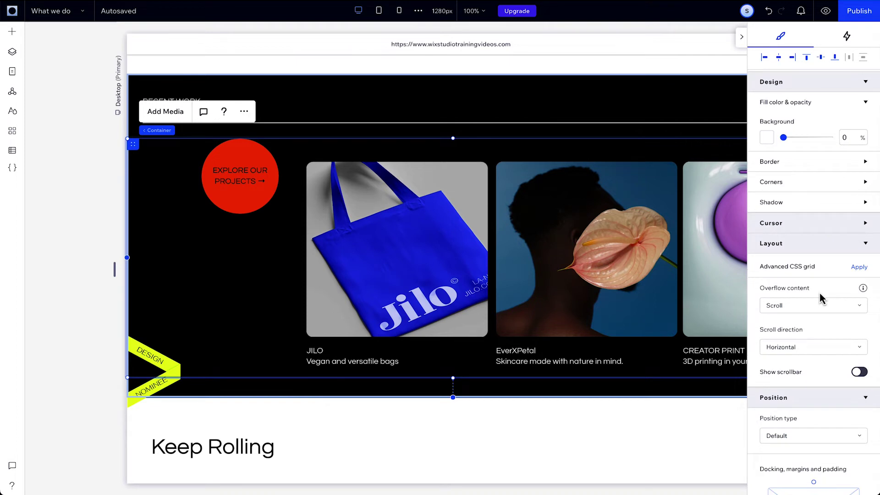
{"action": "scroll", "coordinate": [665, 147], "scroll_direction": "right", "scroll_amount": 4}
{"action": "scroll", "coordinate": [665, 147], "scroll_direction": "up", "scroll_amount": 2}
{"action": "scroll", "coordinate": [664, 147], "scroll_direction": "left", "scroll_amount": 5}
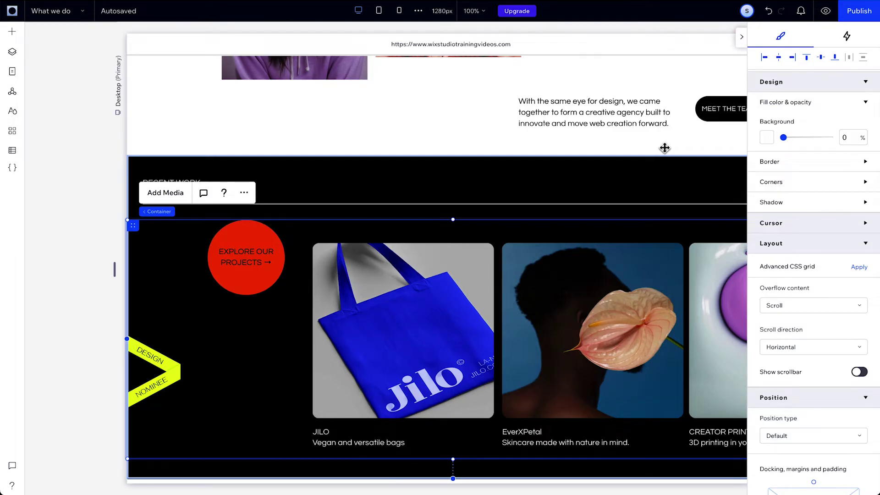
Step: Pin the red Explore Our Projects button within its container and preview the page
{"action": "left_click", "coordinate": [229, 273]}
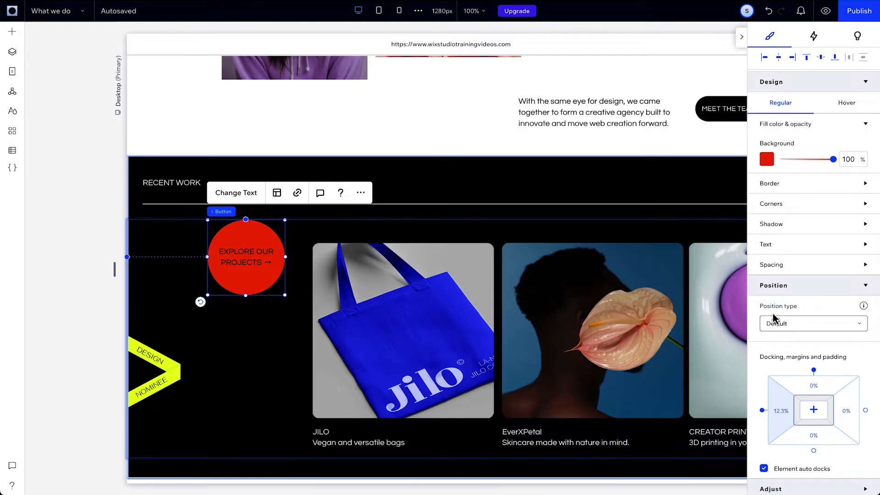
{"action": "left_click", "coordinate": [783, 326]}
{"action": "left_click", "coordinate": [794, 360]}
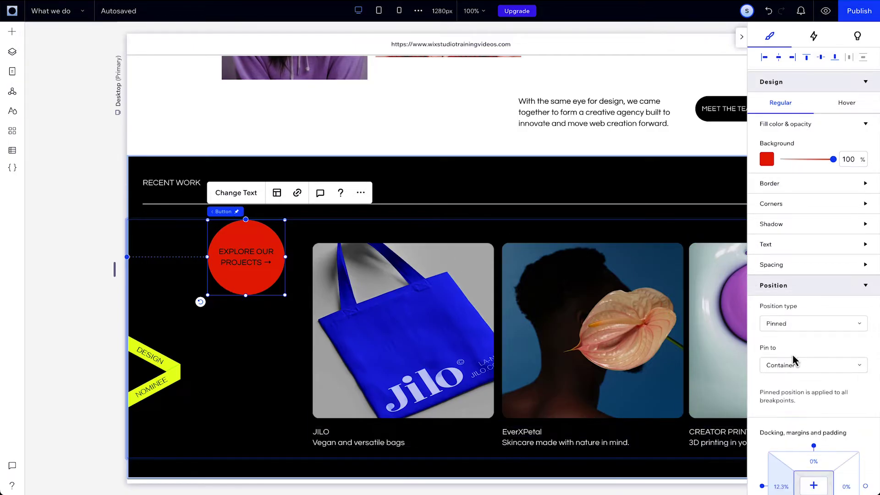
{"action": "left_click", "coordinate": [826, 11]}
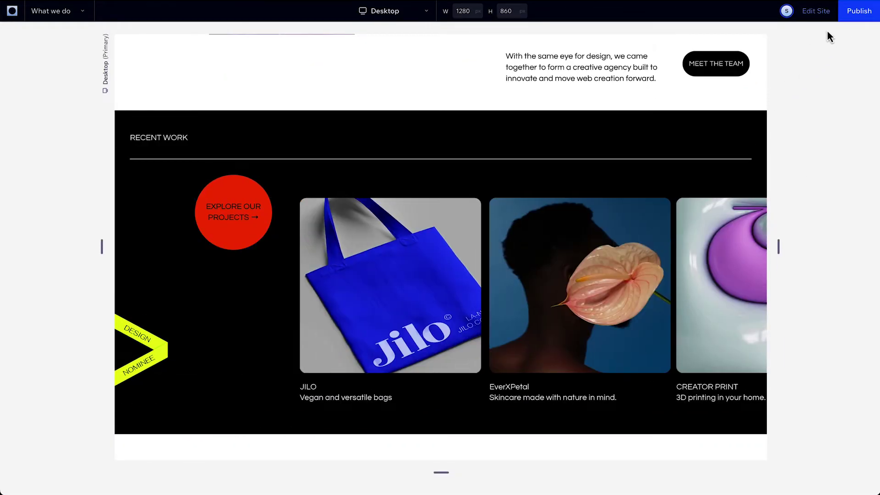
Step: Back in the editor, set the page header's Position type to Pinned
{"action": "left_click", "coordinate": [816, 11]}
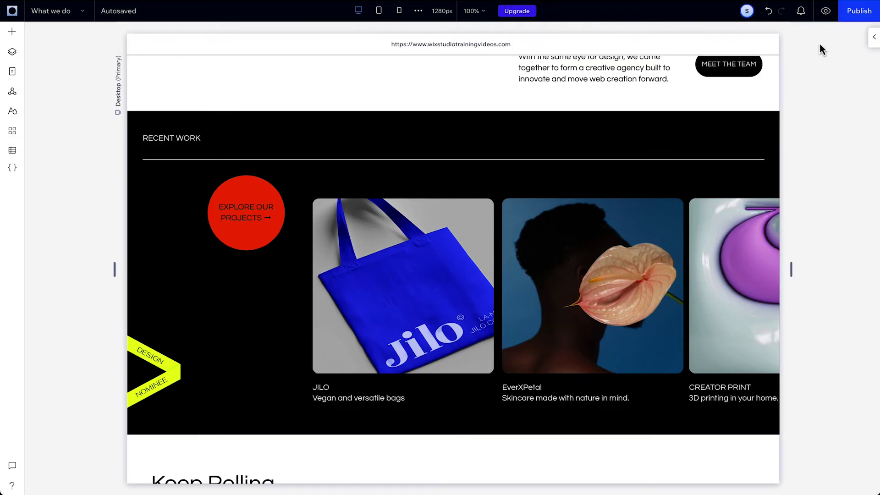
{"action": "scroll", "coordinate": [819, 60], "scroll_direction": "up", "scroll_amount": 10}
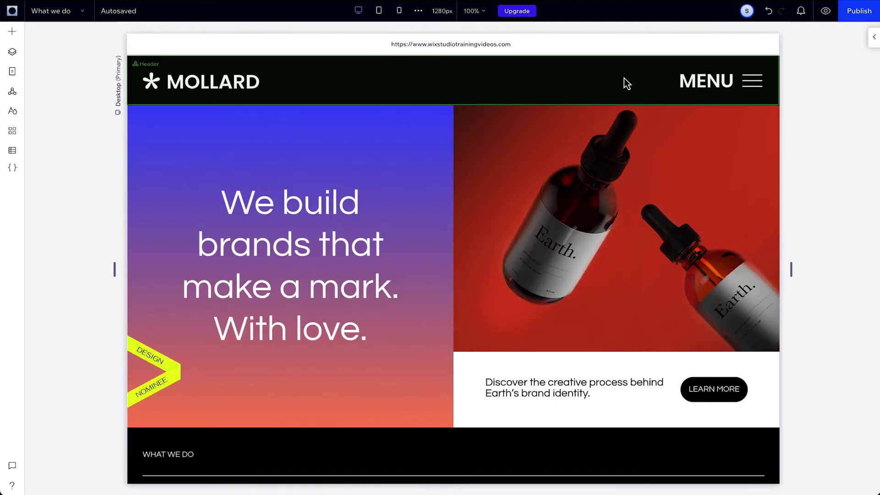
{"action": "left_click", "coordinate": [615, 88]}
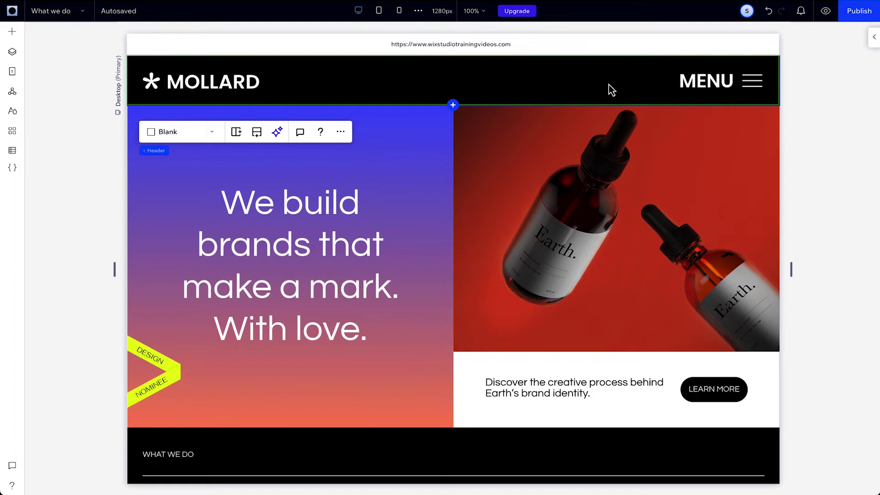
{"action": "left_click", "coordinate": [874, 37]}
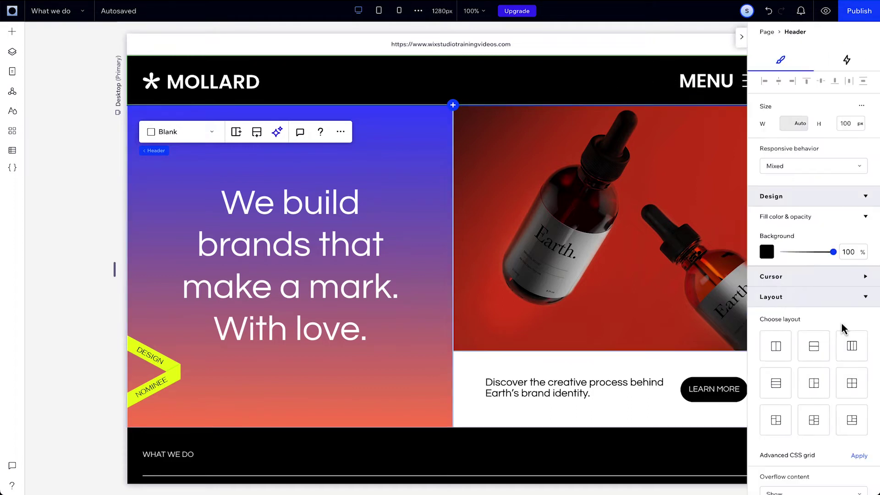
{"action": "scroll", "coordinate": [841, 328], "scroll_direction": "down", "scroll_amount": 5}
{"action": "left_click", "coordinate": [836, 348]}
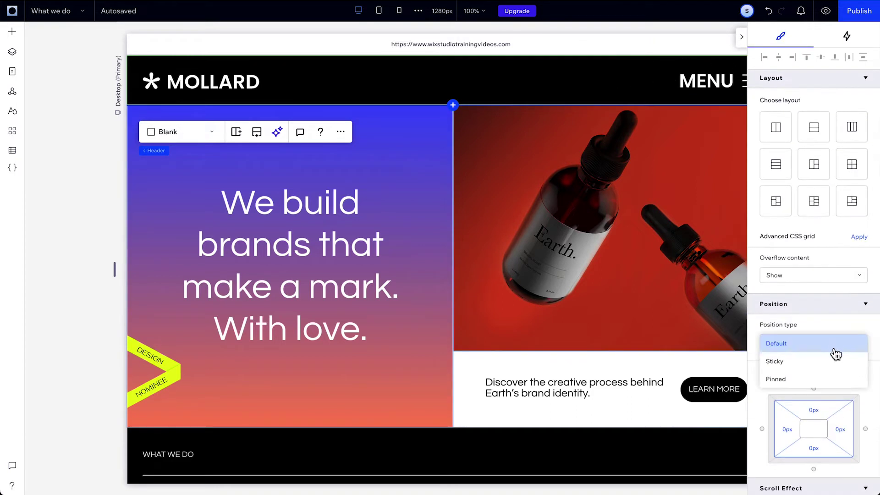
{"action": "left_click", "coordinate": [830, 379]}
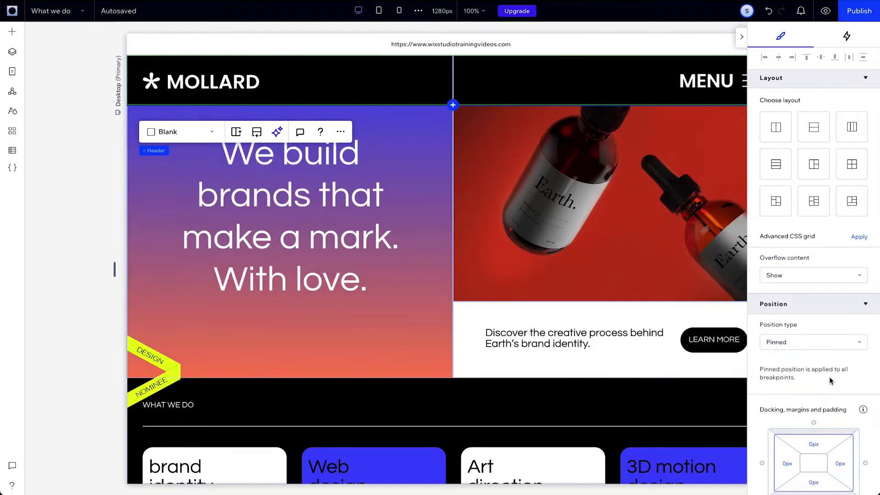
{"action": "left_click", "coordinate": [742, 36]}
Step: Keep the hero section's Position type at Default
{"action": "scroll", "coordinate": [758, 364], "scroll_direction": "down", "scroll_amount": 5}
{"action": "scroll", "coordinate": [759, 363], "scroll_direction": "up", "scroll_amount": 5}
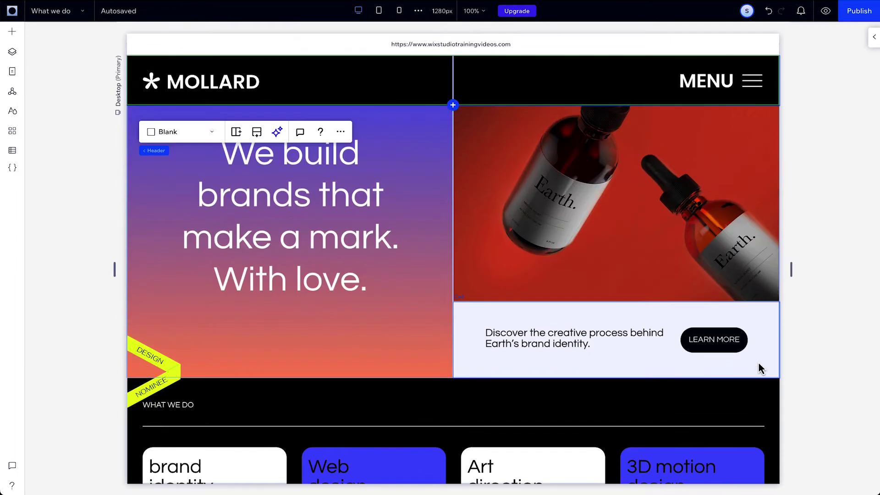
{"action": "left_click", "coordinate": [550, 373]}
{"action": "left_click", "coordinate": [477, 297]}
{"action": "left_click", "coordinate": [874, 37]}
{"action": "scroll", "coordinate": [834, 326], "scroll_direction": "down", "scroll_amount": 7}
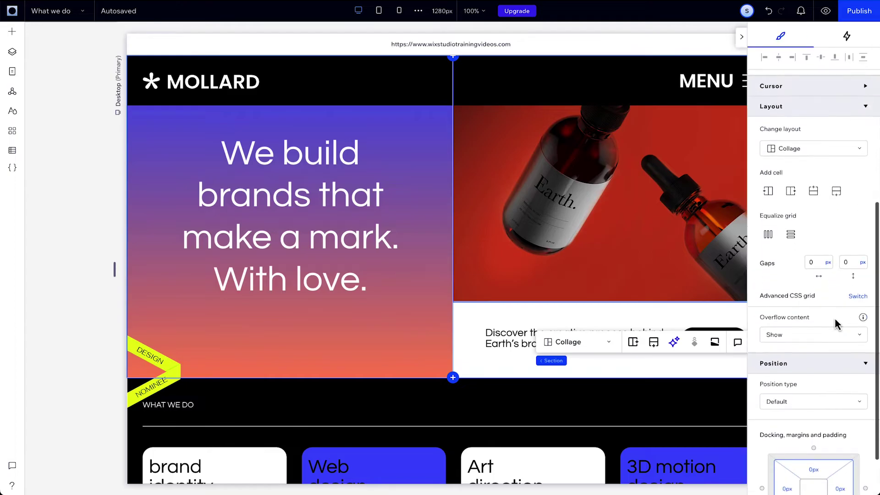
{"action": "left_click", "coordinate": [812, 401]}
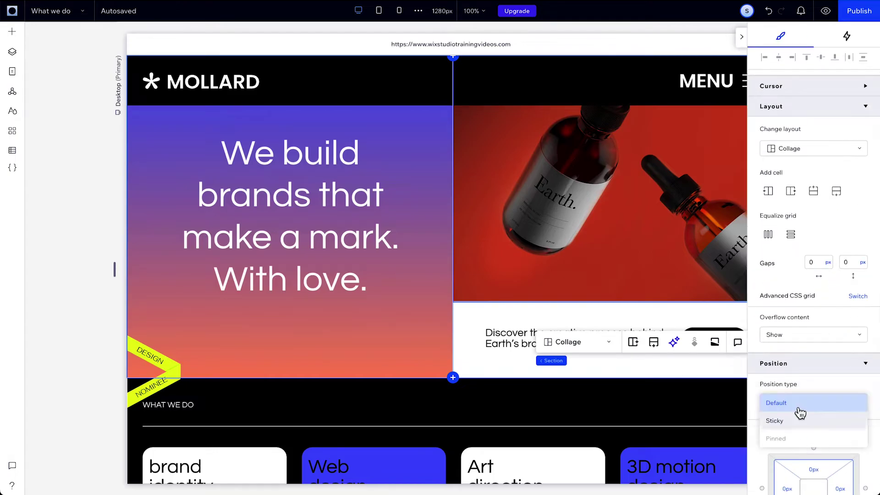
{"action": "left_click", "coordinate": [798, 402]}
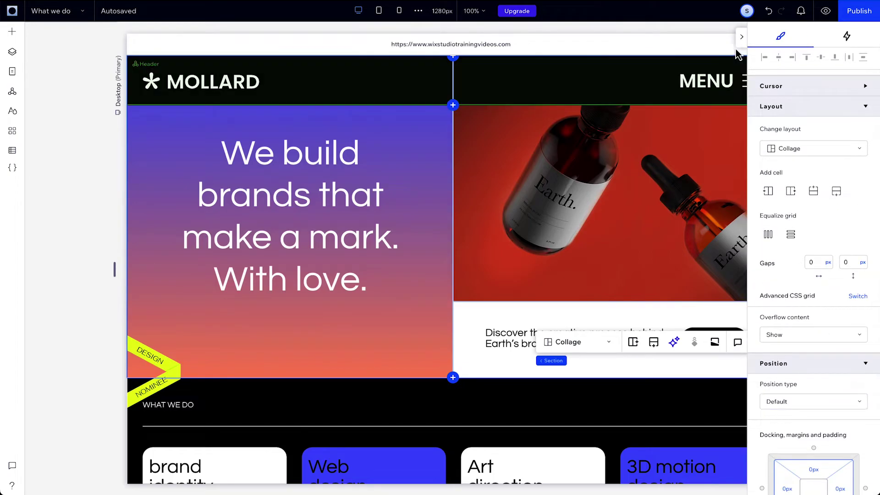
Step: Preview the page, scroll to check the pinned header, then return to the editor
{"action": "left_click", "coordinate": [826, 10]}
{"action": "scroll", "coordinate": [753, 376], "scroll_direction": "down", "scroll_amount": 15}
{"action": "scroll", "coordinate": [753, 376], "scroll_direction": "up", "scroll_amount": 2}
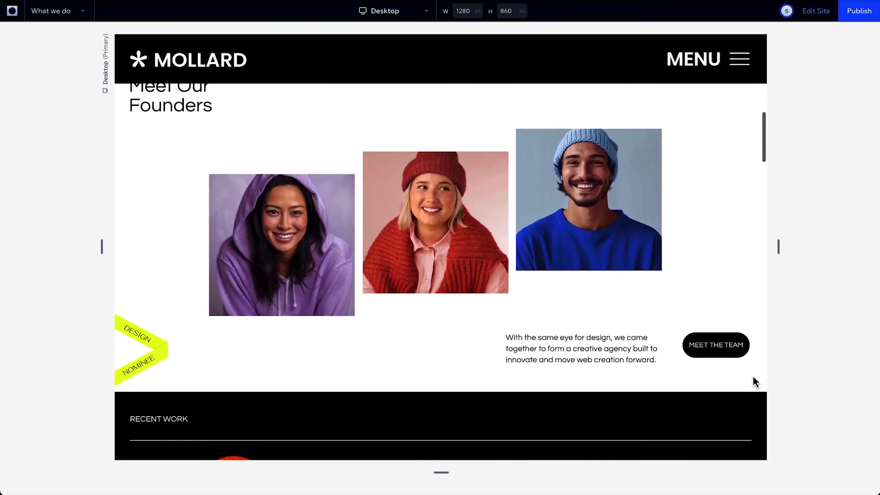
{"action": "left_click", "coordinate": [821, 18]}
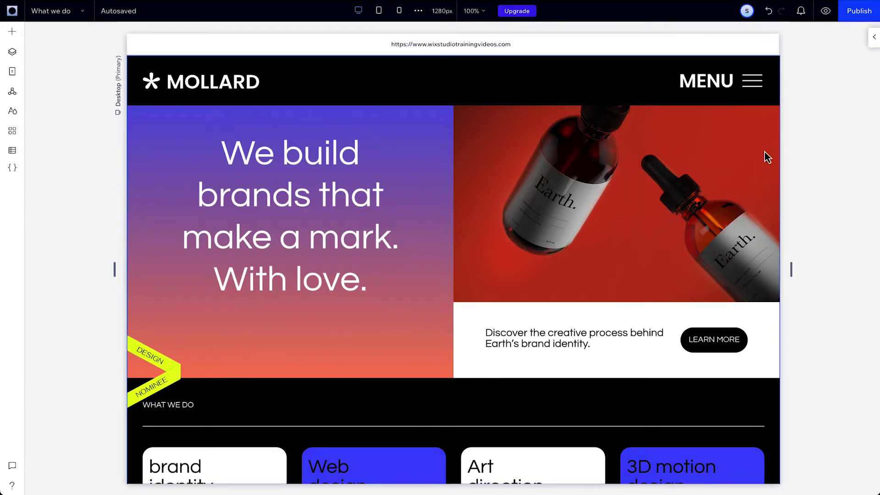
{"action": "left_click", "coordinate": [167, 370]}
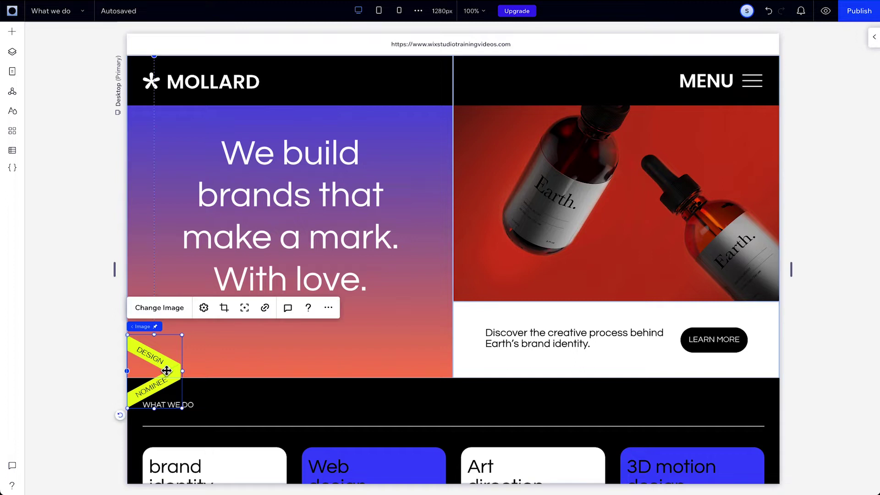
{"action": "left_click", "coordinate": [875, 39]}
{"action": "scroll", "coordinate": [831, 242], "scroll_direction": "down", "scroll_amount": 5}
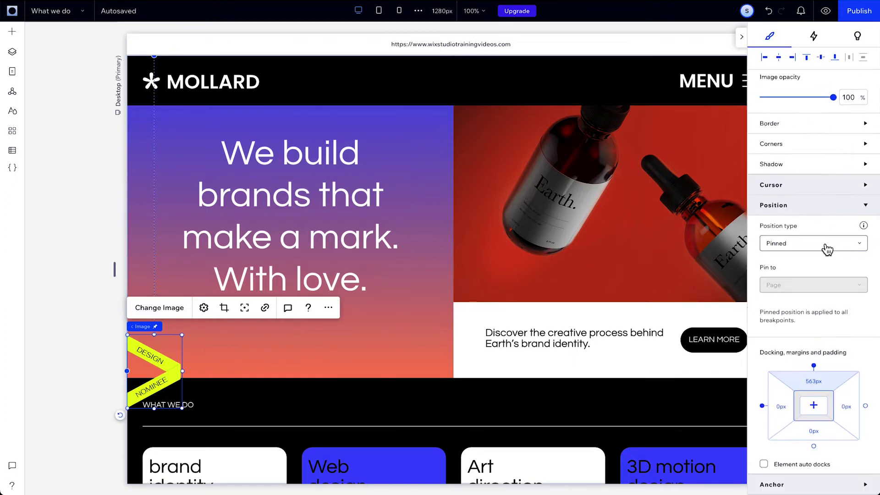
{"action": "left_click", "coordinate": [399, 10]}
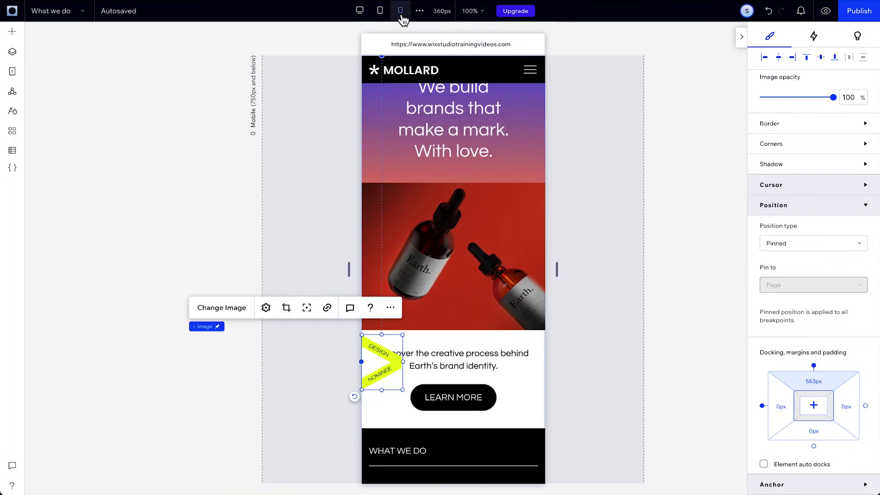
{"action": "left_click", "coordinate": [761, 241]}
{"action": "left_click", "coordinate": [787, 219]}
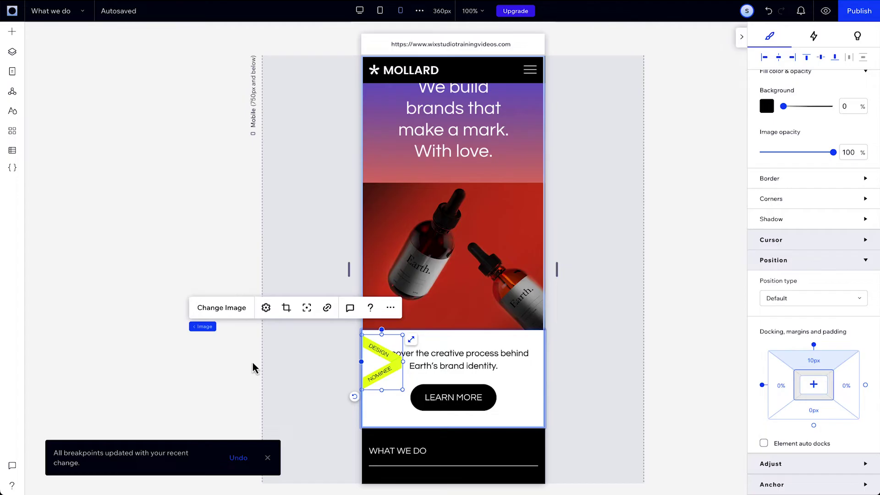
{"action": "left_click", "coordinate": [360, 10]}
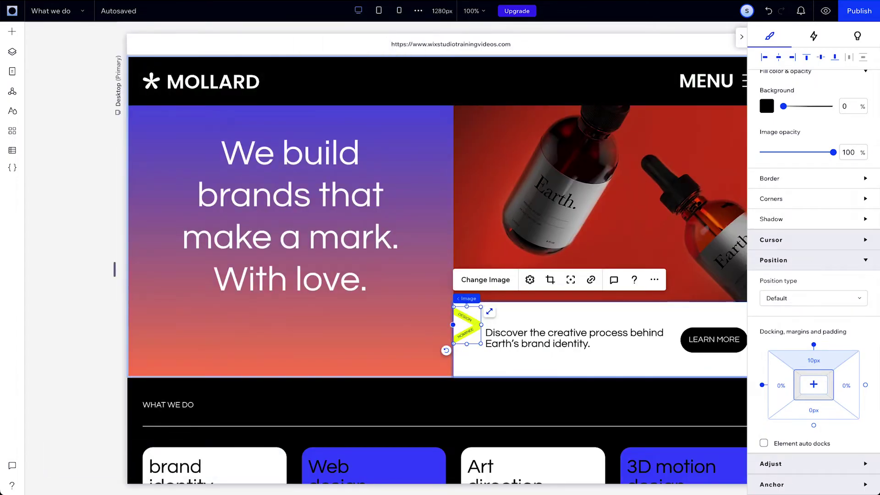
{"action": "left_click", "coordinate": [769, 11]}
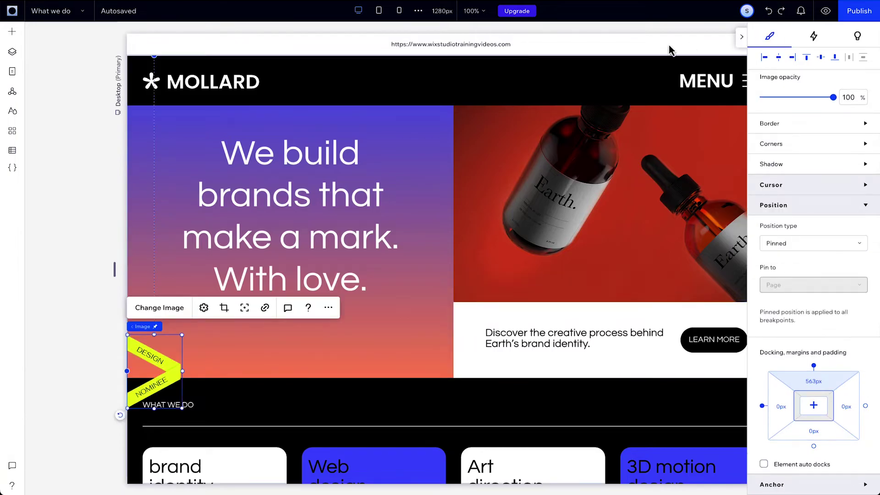
{"action": "left_click", "coordinate": [568, 79]}
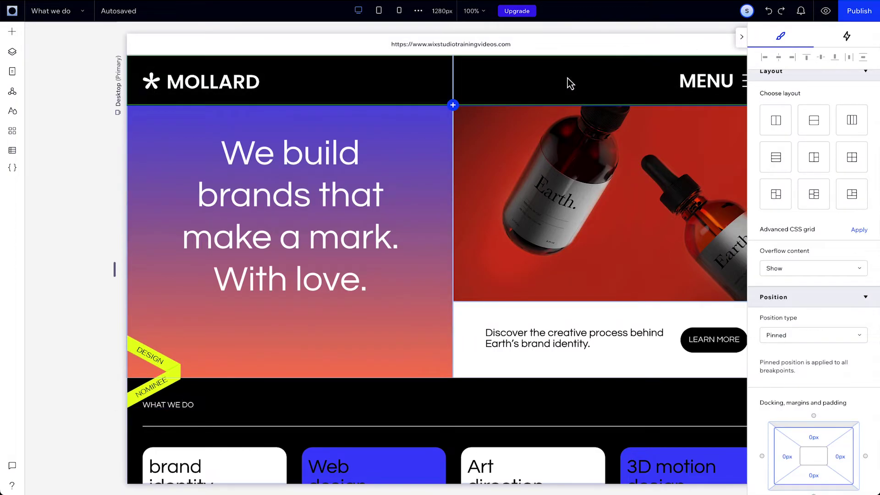
Step: Switch to the Mollard home page and inspect its header
{"action": "left_click", "coordinate": [68, 13]}
{"action": "left_click", "coordinate": [69, 30]}
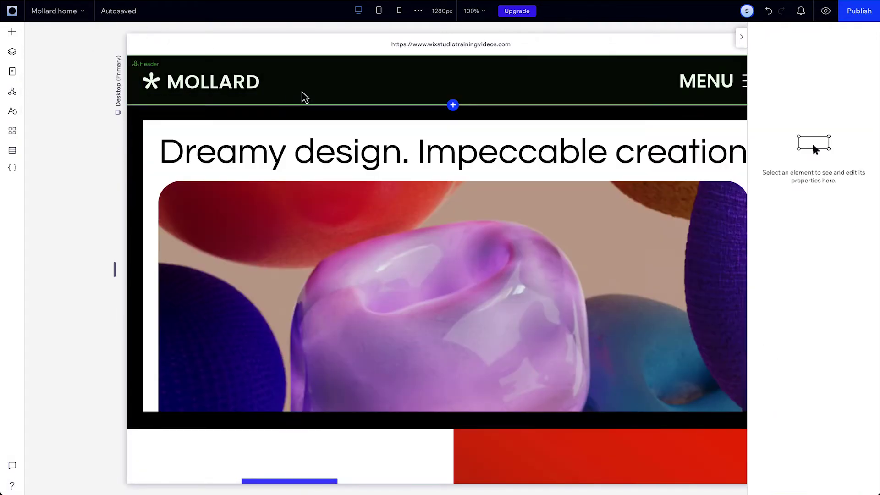
{"action": "left_click", "coordinate": [302, 93]}
{"action": "scroll", "coordinate": [765, 320], "scroll_direction": "down", "scroll_amount": 5}
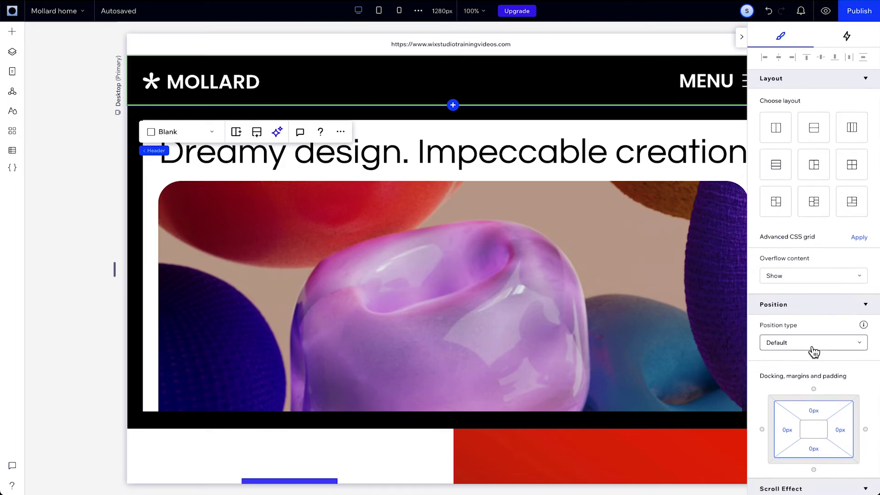
Step: Return to the What we do page and set its header's Position type to Default
{"action": "left_click", "coordinate": [57, 12]}
{"action": "left_click", "coordinate": [67, 51]}
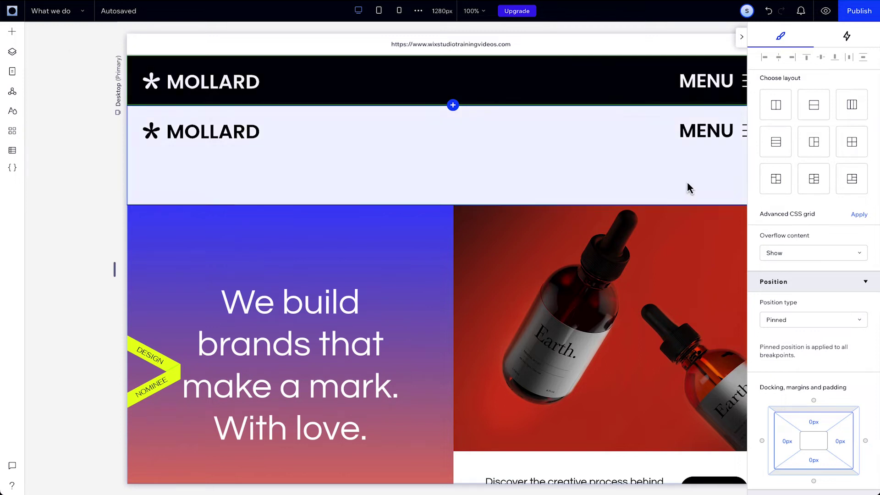
{"action": "left_click", "coordinate": [782, 325]}
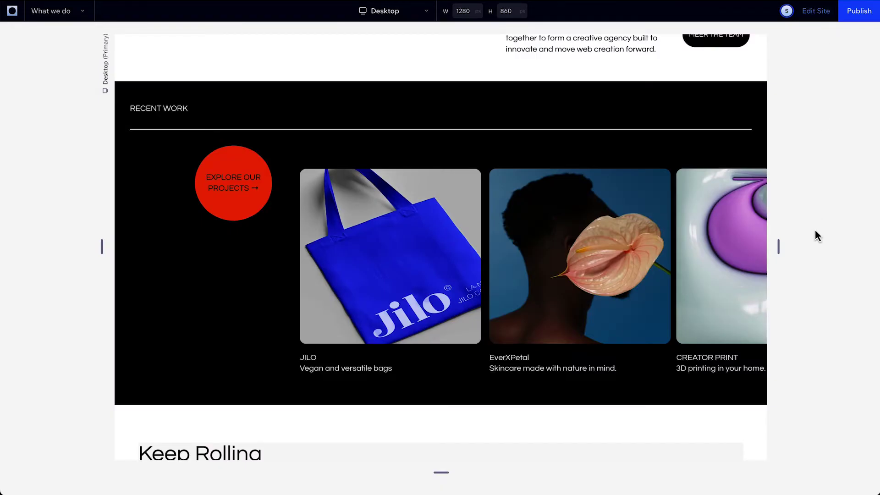
Step: Scroll the preview through the Keep Rolling section to watch the coloured image boxes
{"action": "scroll", "coordinate": [817, 233], "scroll_direction": "down", "scroll_amount": 5}
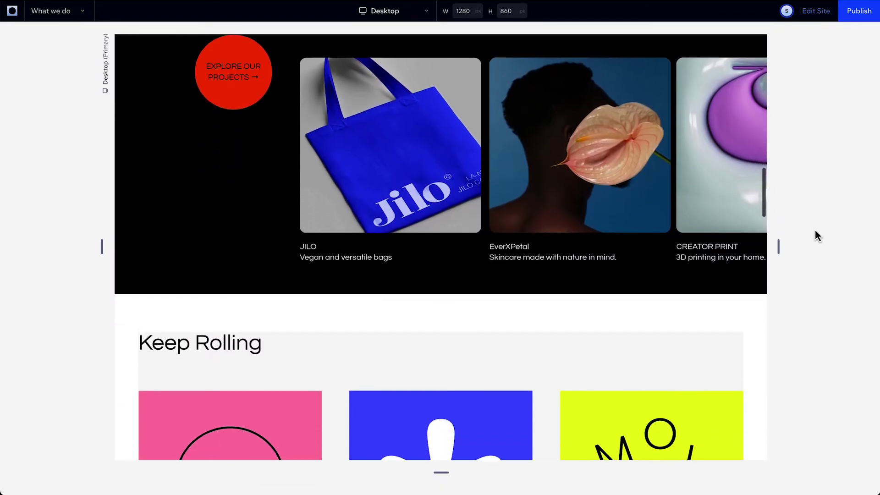
{"action": "scroll", "coordinate": [816, 231], "scroll_direction": "down", "scroll_amount": 5}
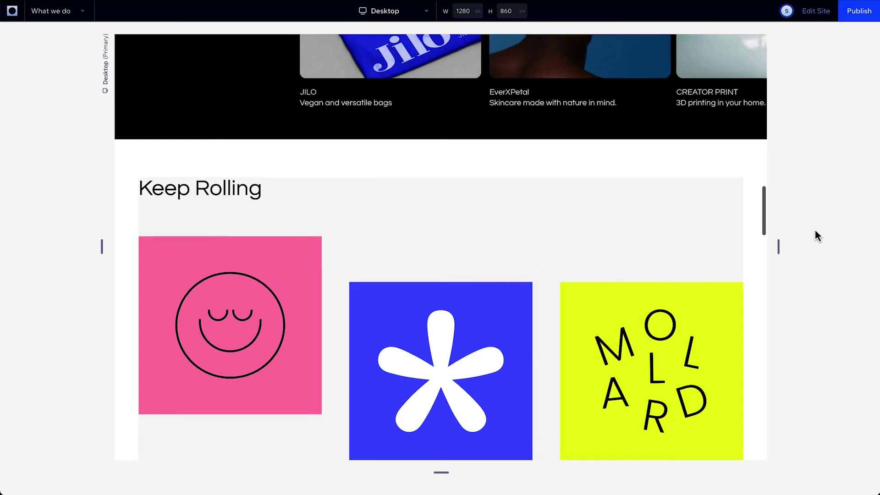
{"action": "scroll", "coordinate": [816, 236], "scroll_direction": "down", "scroll_amount": 3}
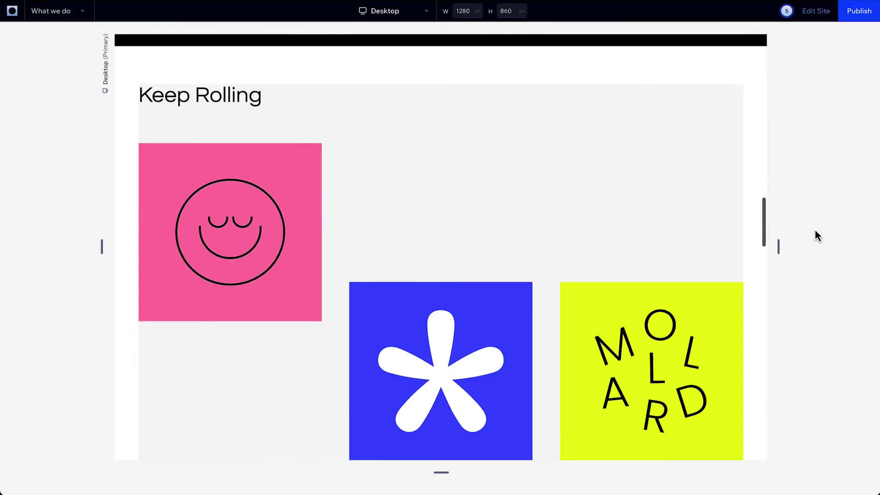
{"action": "scroll", "coordinate": [819, 237], "scroll_direction": "down", "scroll_amount": 2}
{"action": "scroll", "coordinate": [816, 232], "scroll_direction": "down", "scroll_amount": 5}
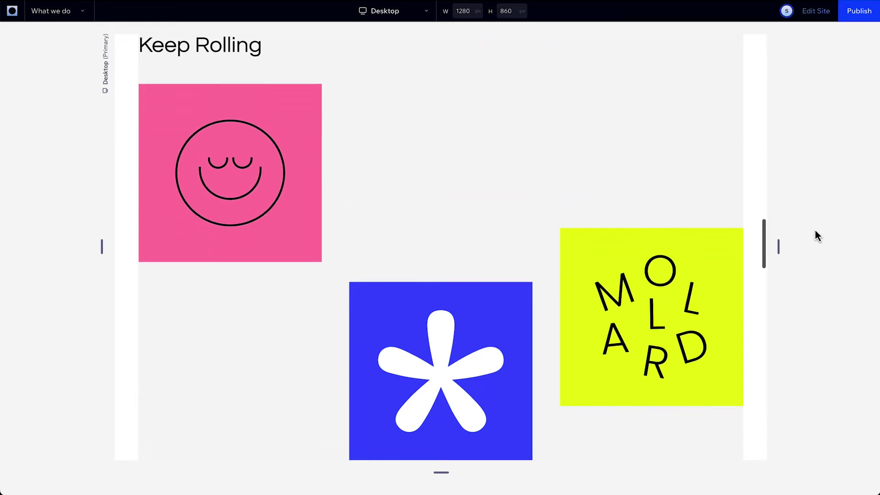
{"action": "scroll", "coordinate": [815, 232], "scroll_direction": "down", "scroll_amount": 3}
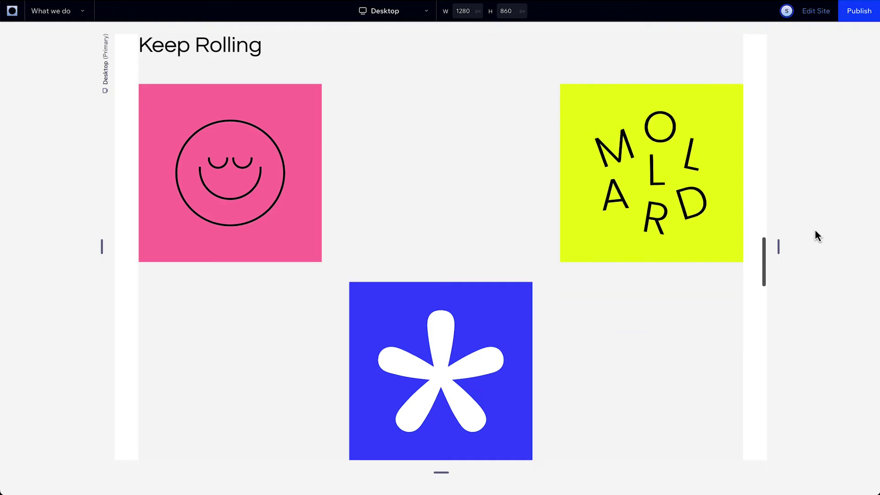
{"action": "scroll", "coordinate": [815, 232], "scroll_direction": "down", "scroll_amount": 8}
{"action": "scroll", "coordinate": [816, 231], "scroll_direction": "down", "scroll_amount": 5}
{"action": "scroll", "coordinate": [815, 233], "scroll_direction": "down", "scroll_amount": 6}
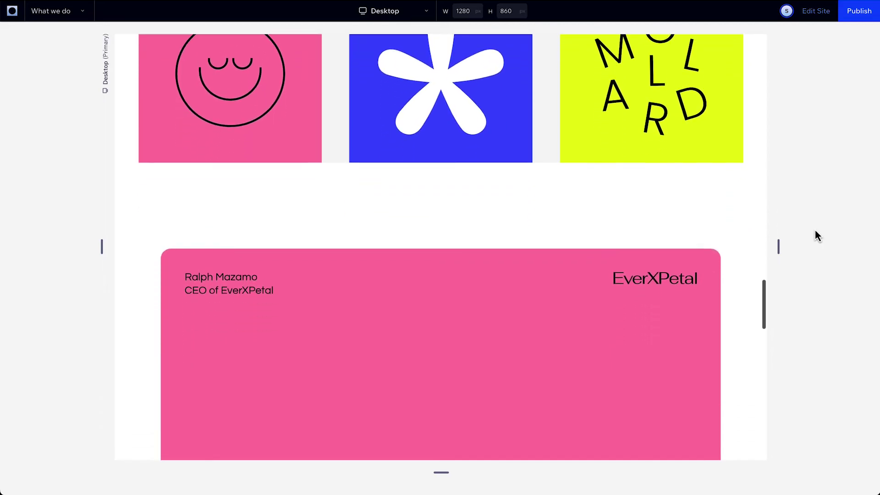
{"action": "scroll", "coordinate": [819, 236], "scroll_direction": "down", "scroll_amount": 3}
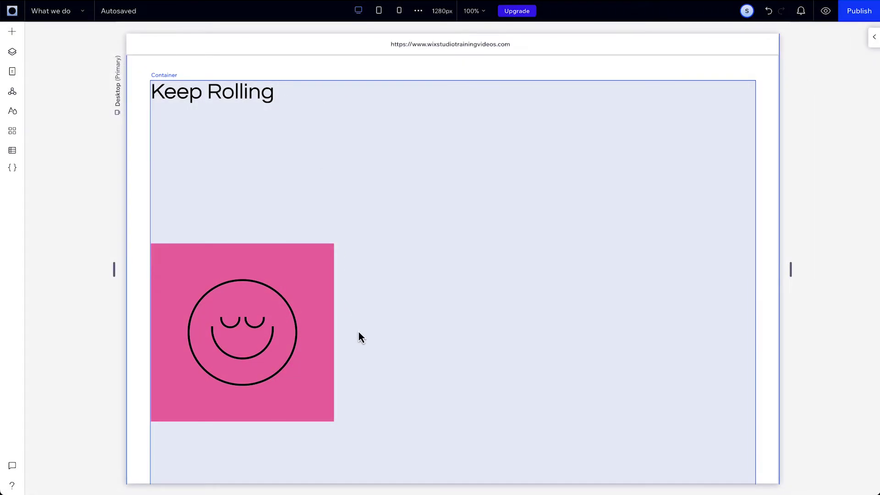
Step: Make the Keep Rolling heading Sticky, stuck to top with 0 px offset
{"action": "scroll", "coordinate": [359, 331], "scroll_direction": "down", "scroll_amount": 3}
{"action": "scroll", "coordinate": [359, 333], "scroll_direction": "down", "scroll_amount": 5}
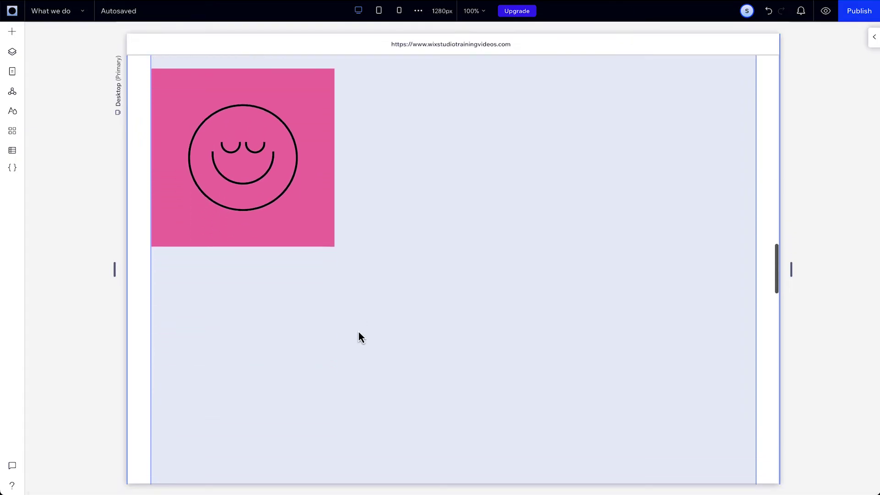
{"action": "scroll", "coordinate": [359, 332], "scroll_direction": "down", "scroll_amount": 2}
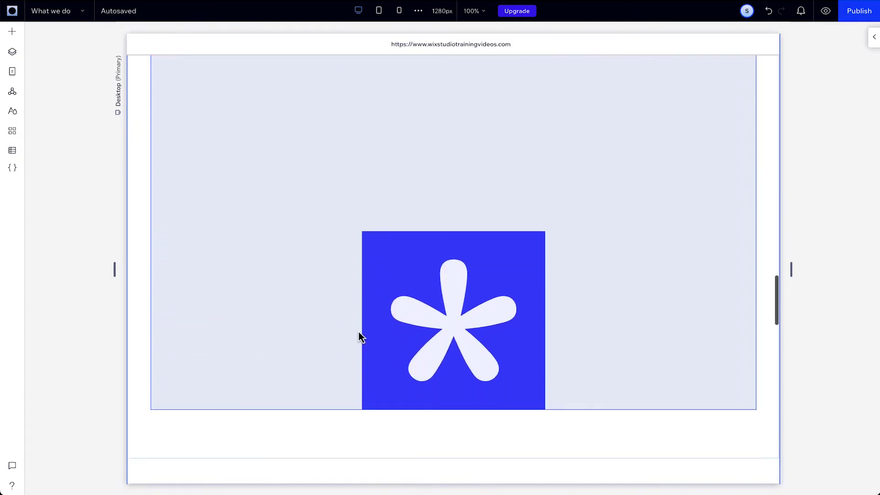
{"action": "scroll", "coordinate": [353, 339], "scroll_direction": "up", "scroll_amount": 10}
{"action": "scroll", "coordinate": [354, 340], "scroll_direction": "up", "scroll_amount": 2}
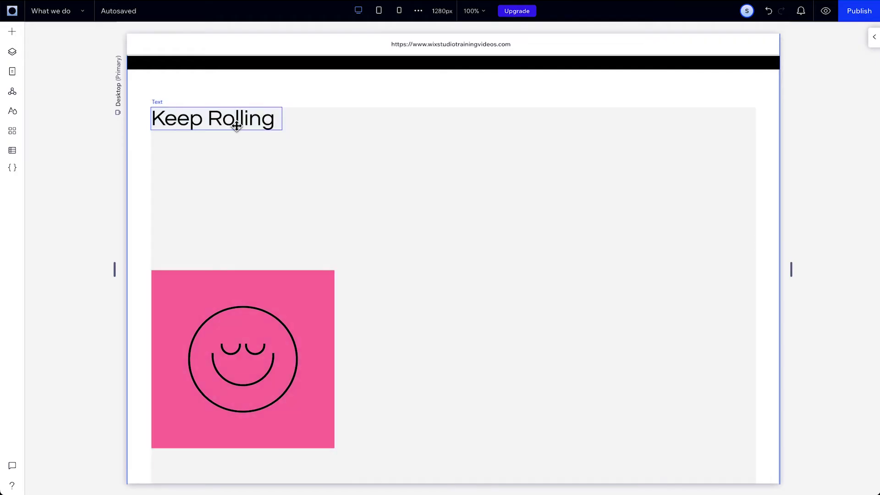
{"action": "left_click", "coordinate": [236, 123]}
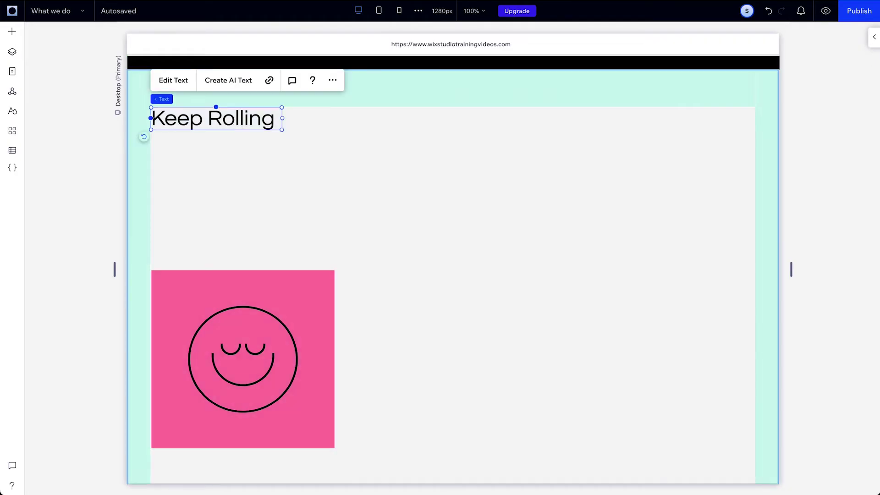
{"action": "left_click", "coordinate": [874, 37]}
{"action": "scroll", "coordinate": [820, 279], "scroll_direction": "down", "scroll_amount": 8}
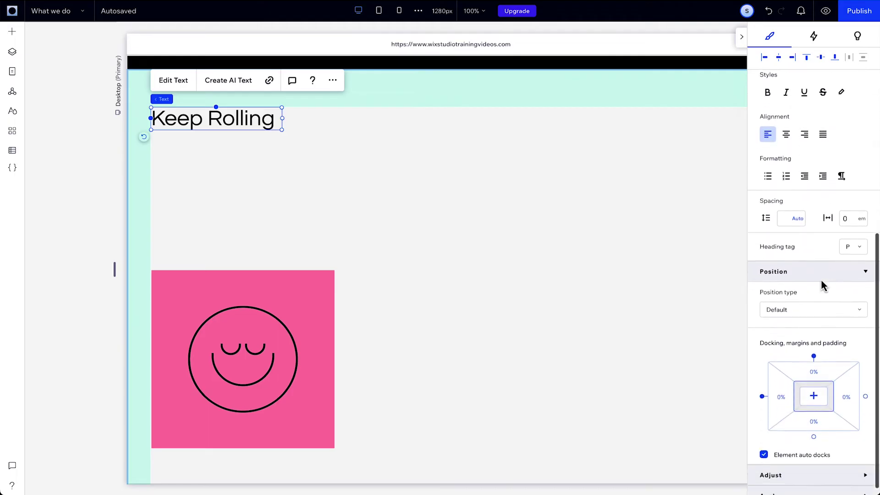
{"action": "left_click", "coordinate": [815, 297]}
{"action": "left_click", "coordinate": [807, 318]}
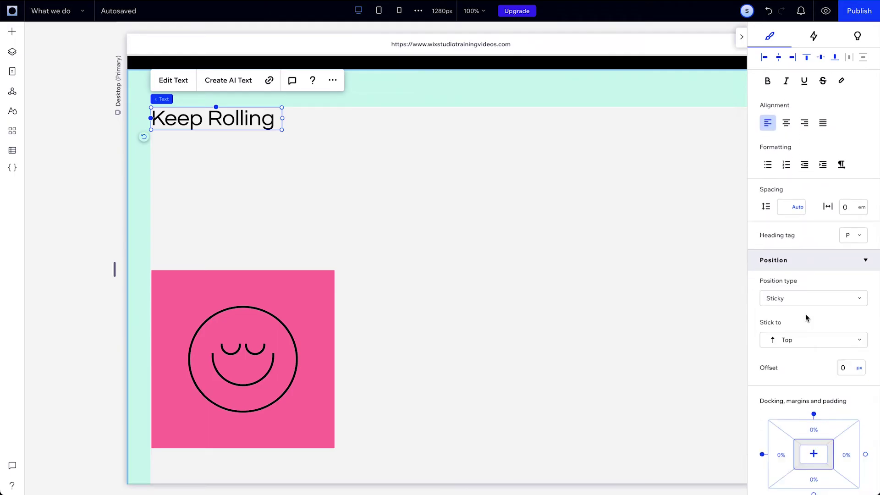
{"action": "left_click", "coordinate": [821, 20]}
Step: Preview the page and scroll to check the sticky Keep Rolling heading
{"action": "left_click", "coordinate": [824, 19]}
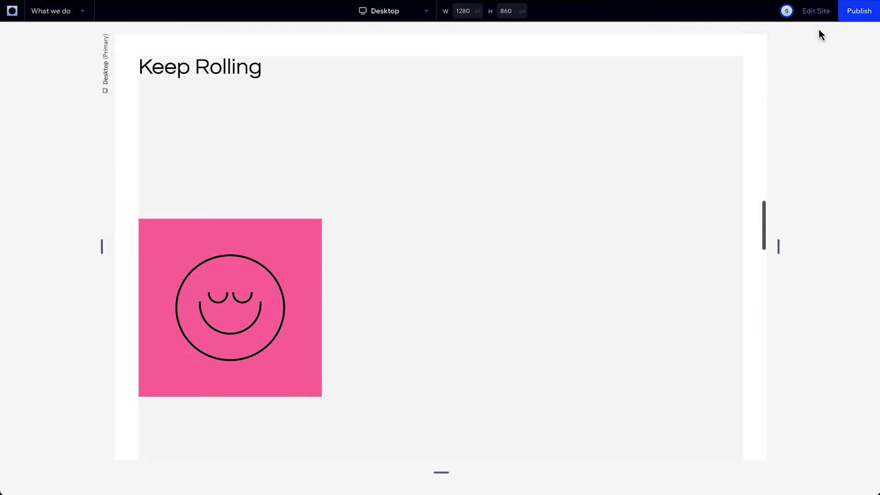
{"action": "scroll", "coordinate": [821, 32], "scroll_direction": "down", "scroll_amount": 2}
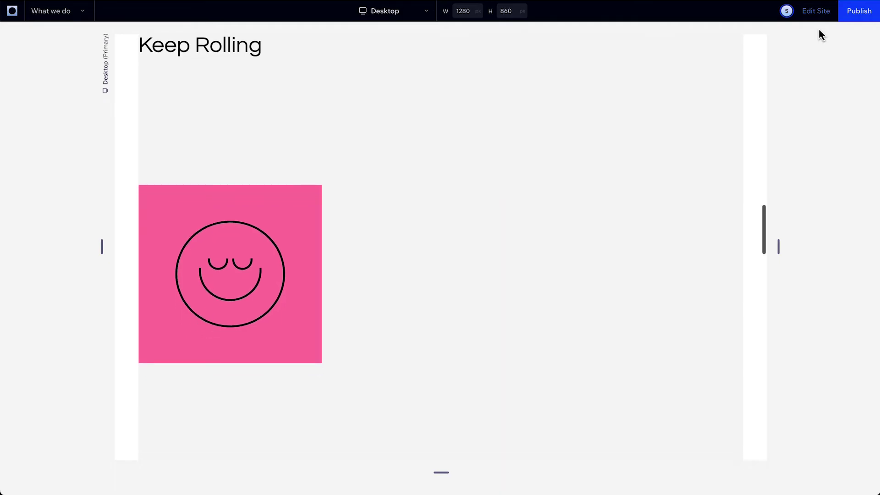
{"action": "scroll", "coordinate": [820, 32], "scroll_direction": "down", "scroll_amount": 7}
{"action": "scroll", "coordinate": [820, 31], "scroll_direction": "down", "scroll_amount": 6}
{"action": "scroll", "coordinate": [820, 31], "scroll_direction": "down", "scroll_amount": 4}
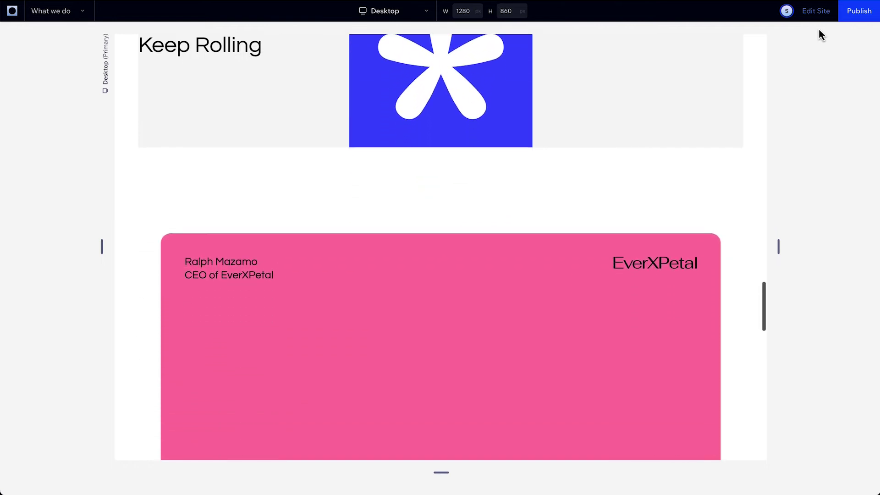
{"action": "scroll", "coordinate": [819, 31], "scroll_direction": "down", "scroll_amount": 2}
{"action": "scroll", "coordinate": [820, 31], "scroll_direction": "up", "scroll_amount": 5}
Step: Back in the editor, make the pink smiley image Sticky to top with 100 px offset
{"action": "left_click", "coordinate": [821, 18]}
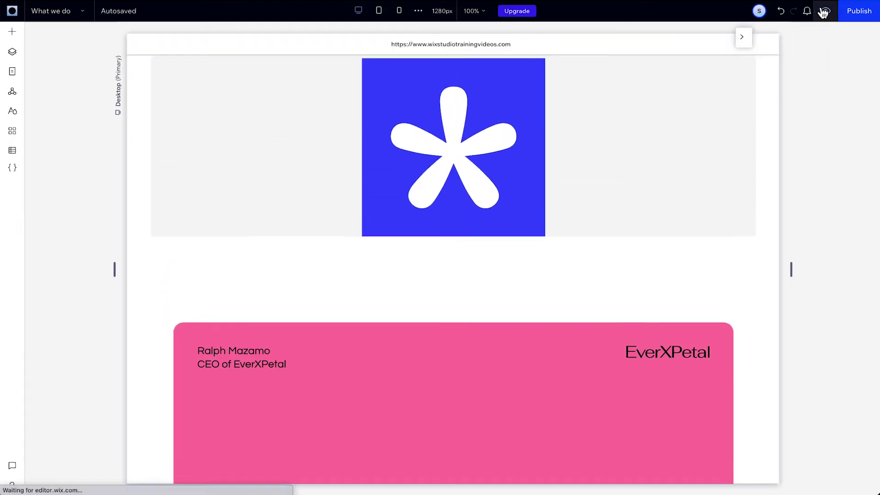
{"action": "scroll", "coordinate": [293, 316], "scroll_direction": "down", "scroll_amount": 2}
{"action": "left_click", "coordinate": [281, 305]}
{"action": "left_click", "coordinate": [873, 38]}
{"action": "scroll", "coordinate": [812, 229], "scroll_direction": "down", "scroll_amount": 4}
{"action": "left_click", "coordinate": [807, 300]}
{"action": "left_click", "coordinate": [808, 316]}
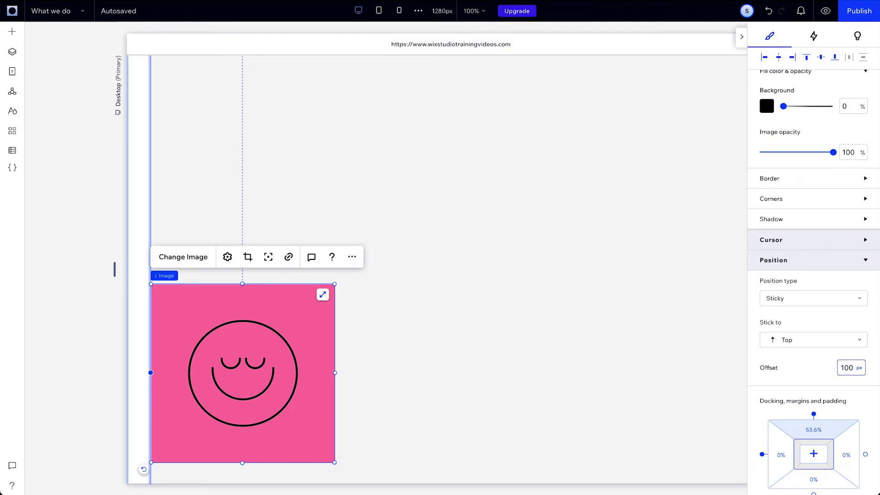
{"action": "left_click", "coordinate": [742, 39]}
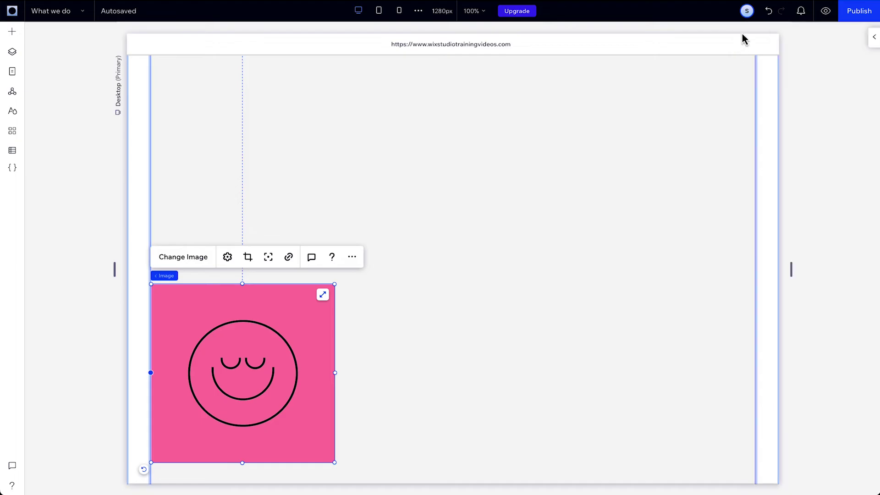
Step: Preview the page and scroll to check the sticky pink smiley image
{"action": "left_click", "coordinate": [815, 15]}
{"action": "scroll", "coordinate": [816, 153], "scroll_direction": "down", "scroll_amount": 4}
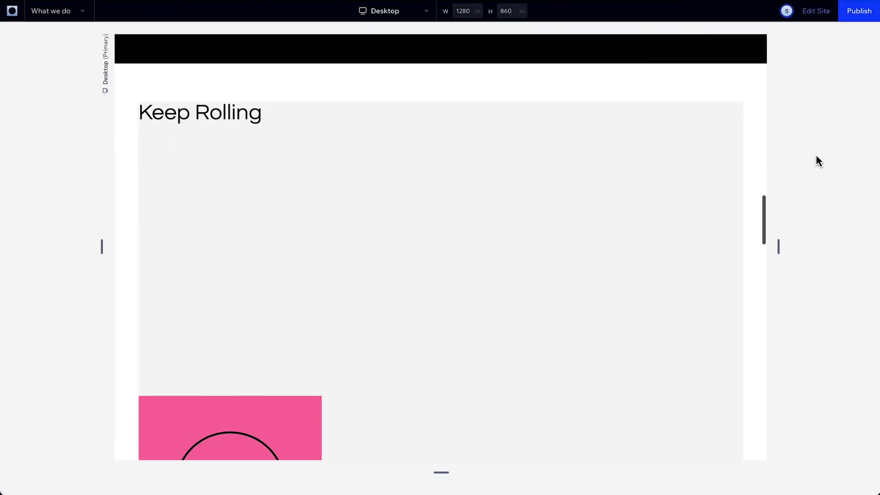
{"action": "scroll", "coordinate": [816, 157], "scroll_direction": "down", "scroll_amount": 5}
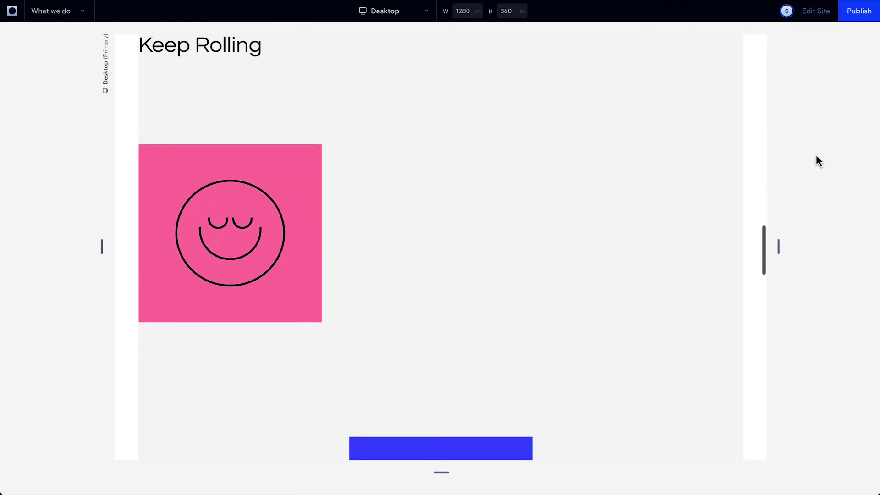
{"action": "scroll", "coordinate": [817, 157], "scroll_direction": "down", "scroll_amount": 5}
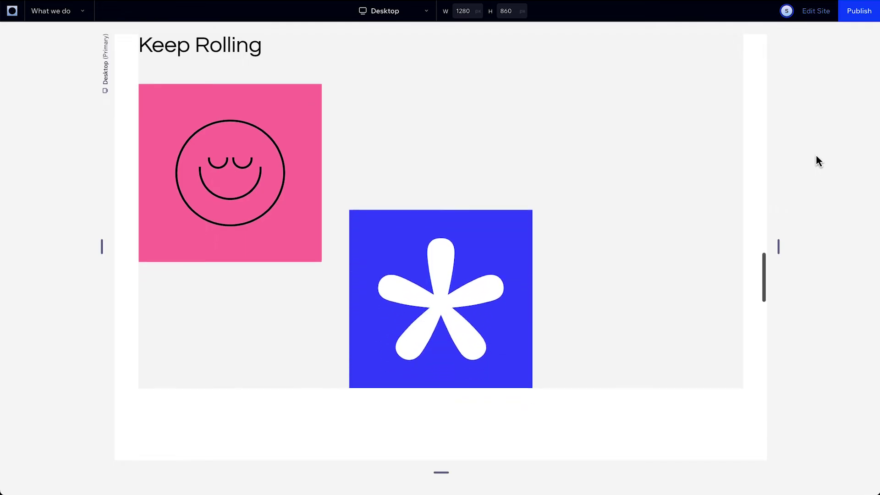
{"action": "scroll", "coordinate": [816, 156], "scroll_direction": "down", "scroll_amount": 5}
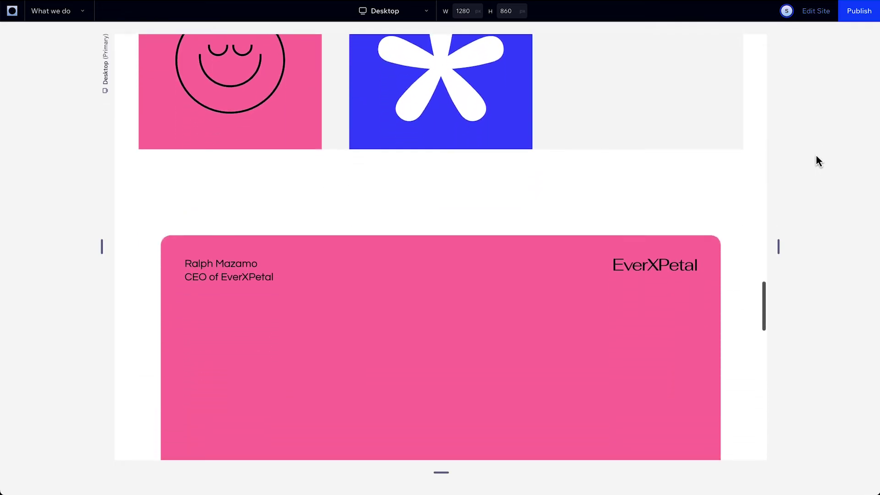
{"action": "scroll", "coordinate": [816, 157], "scroll_direction": "down", "scroll_amount": 3}
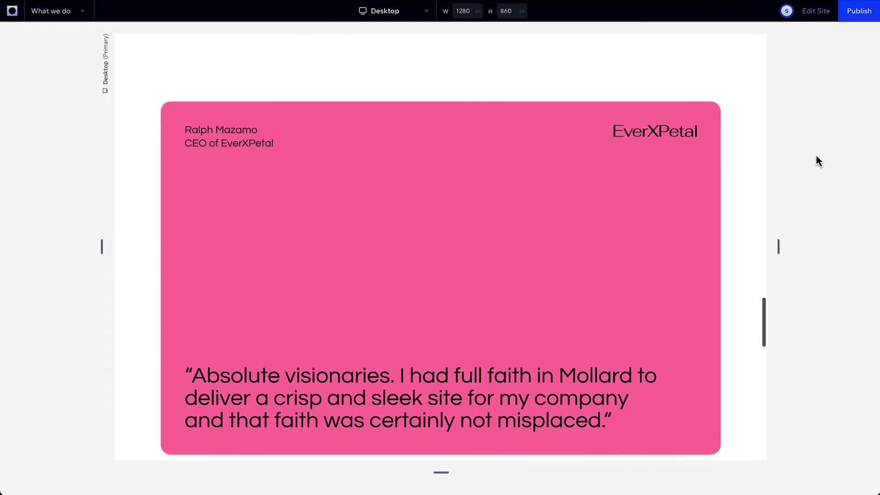
{"action": "scroll", "coordinate": [816, 157], "scroll_direction": "up", "scroll_amount": 5}
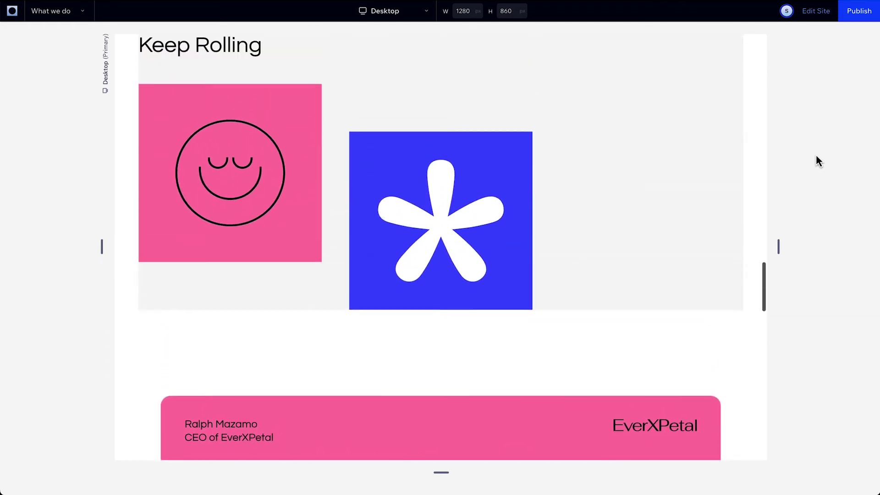
Step: Make the blue asterisk image Sticky to bottom with 0 px offset, then preview it
{"action": "left_click", "coordinate": [816, 11]}
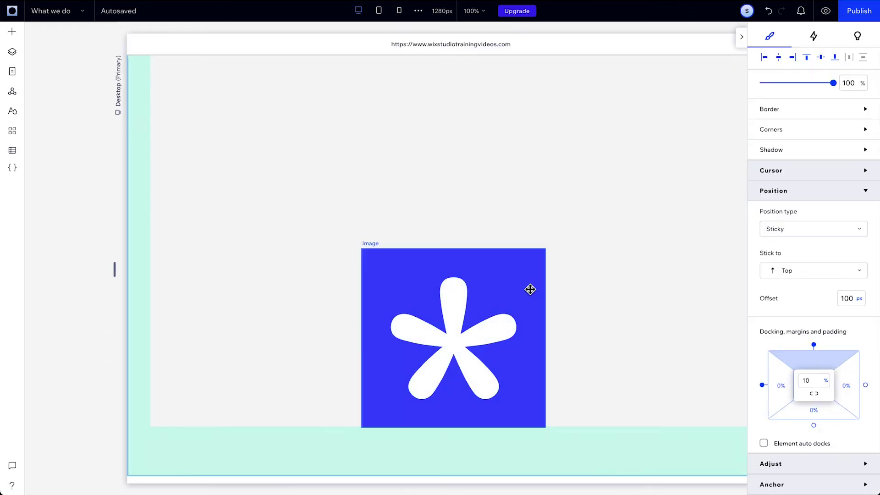
{"action": "left_click", "coordinate": [531, 289]}
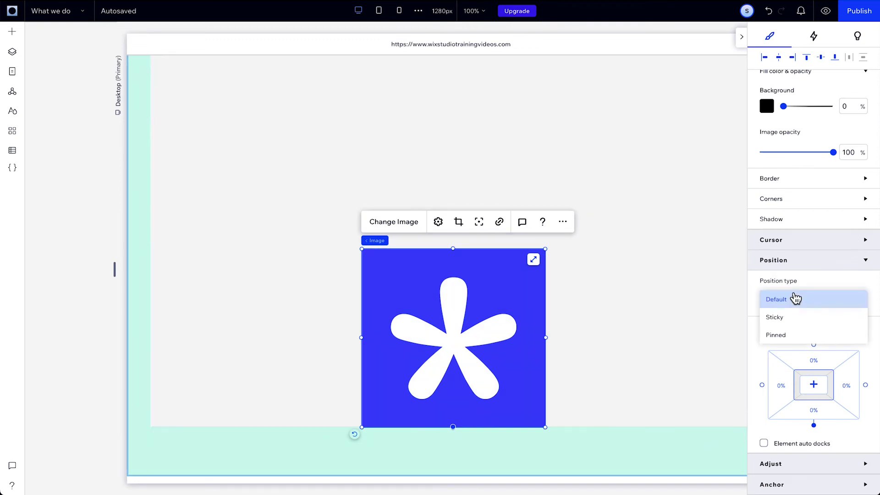
{"action": "left_click", "coordinate": [799, 317]}
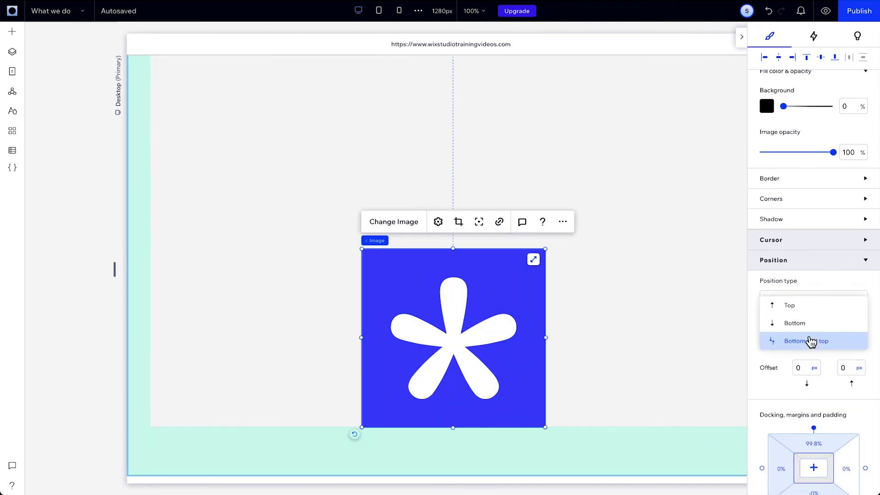
{"action": "left_click", "coordinate": [809, 329]}
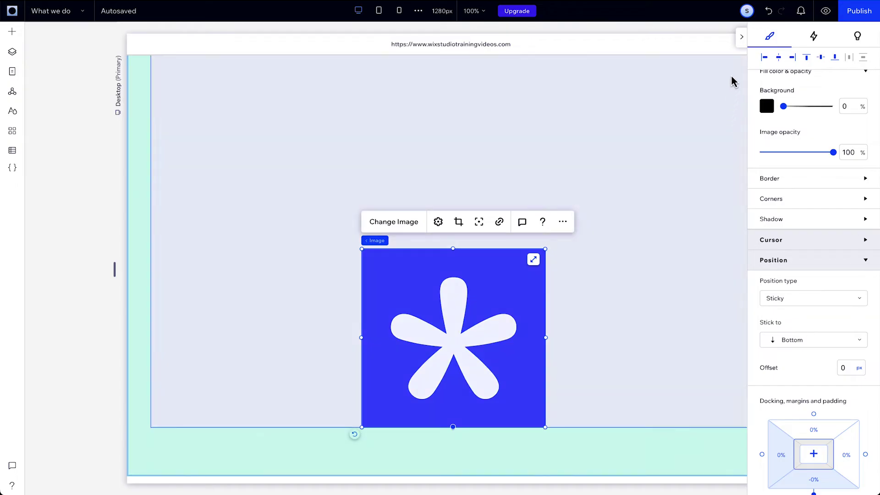
{"action": "left_click", "coordinate": [741, 38]}
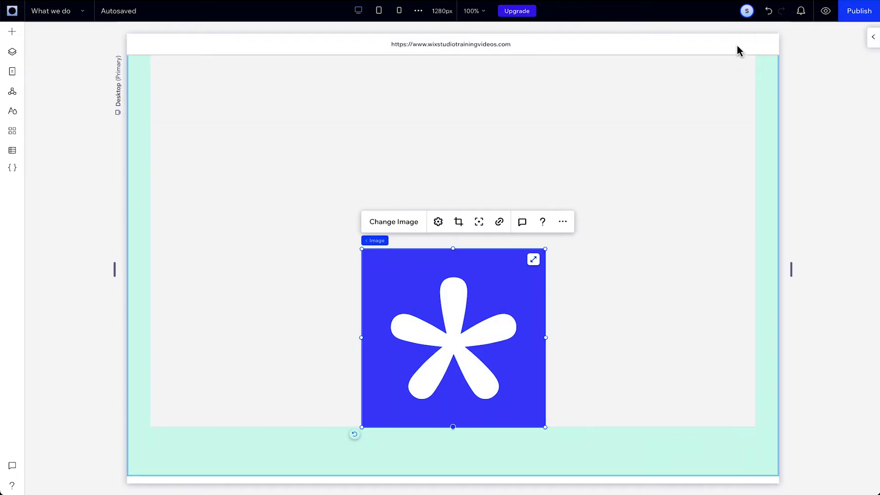
{"action": "left_click", "coordinate": [818, 19]}
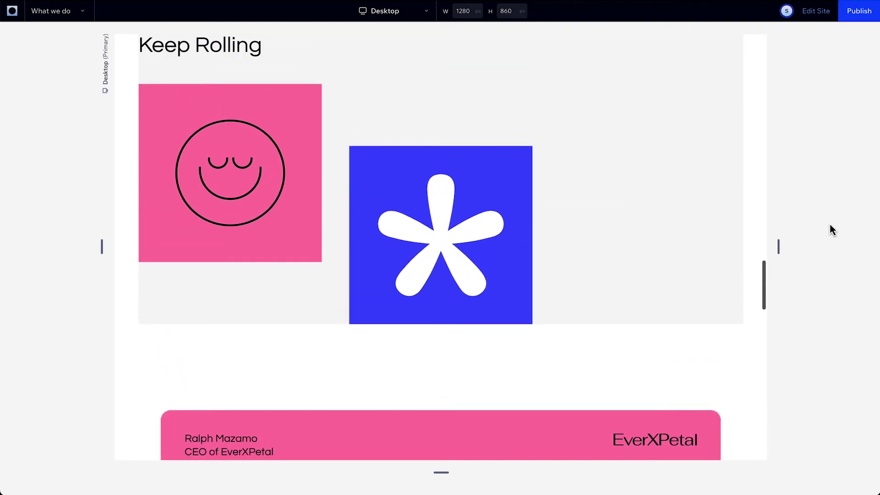
{"action": "left_click", "coordinate": [822, 18]}
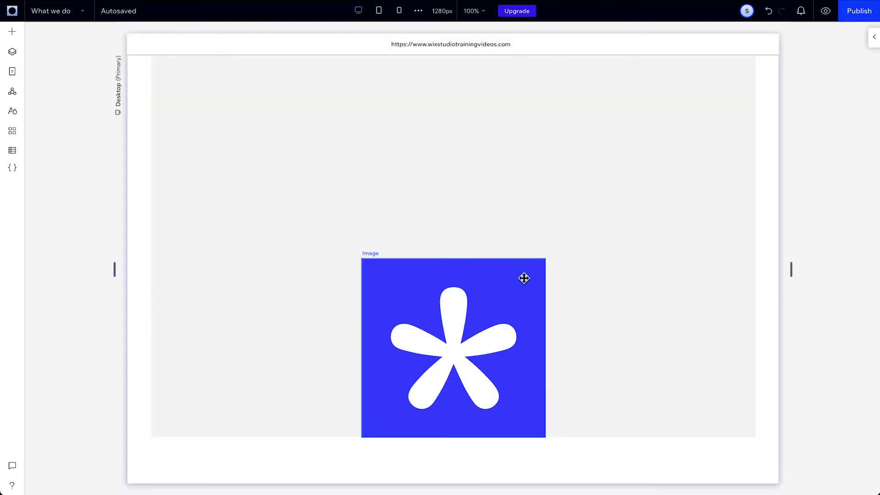
Step: Align the blue asterisk image to the top of its section
{"action": "left_click", "coordinate": [524, 279]}
{"action": "left_click", "coordinate": [875, 36]}
{"action": "left_click", "coordinate": [821, 83]}
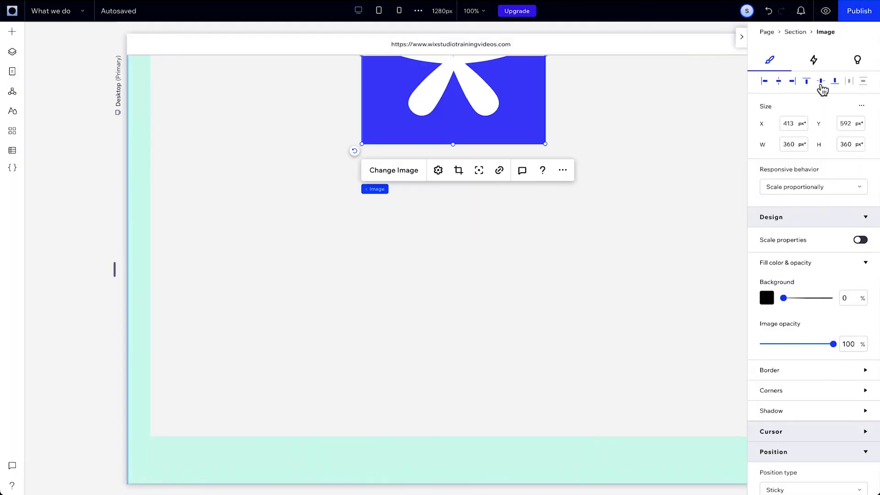
{"action": "left_click", "coordinate": [766, 59]}
{"action": "scroll", "coordinate": [805, 65], "scroll_direction": "up", "scroll_amount": 10}
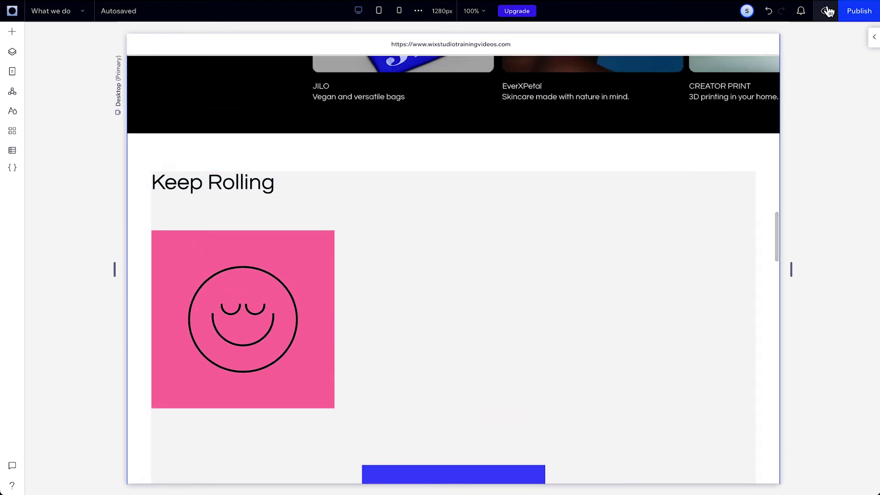
Step: Preview the page, scroll through the images, then return to the editor
{"action": "left_click", "coordinate": [828, 11]}
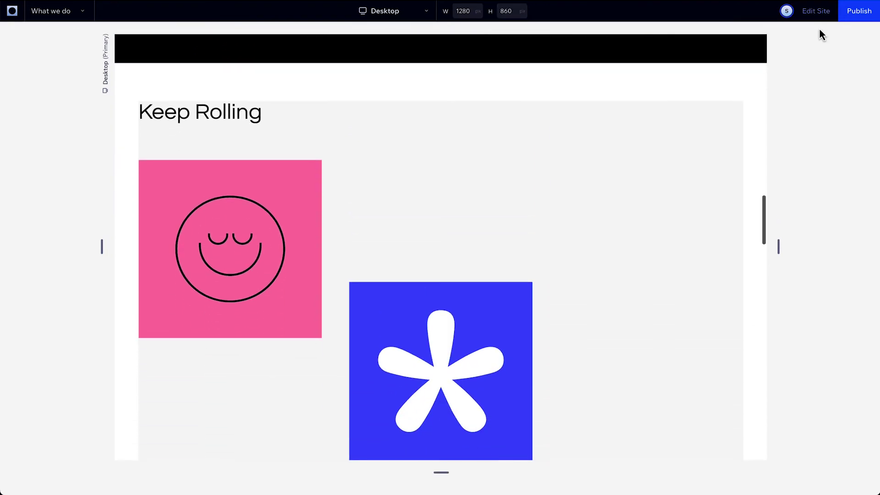
{"action": "scroll", "coordinate": [820, 33], "scroll_direction": "down", "scroll_amount": 1}
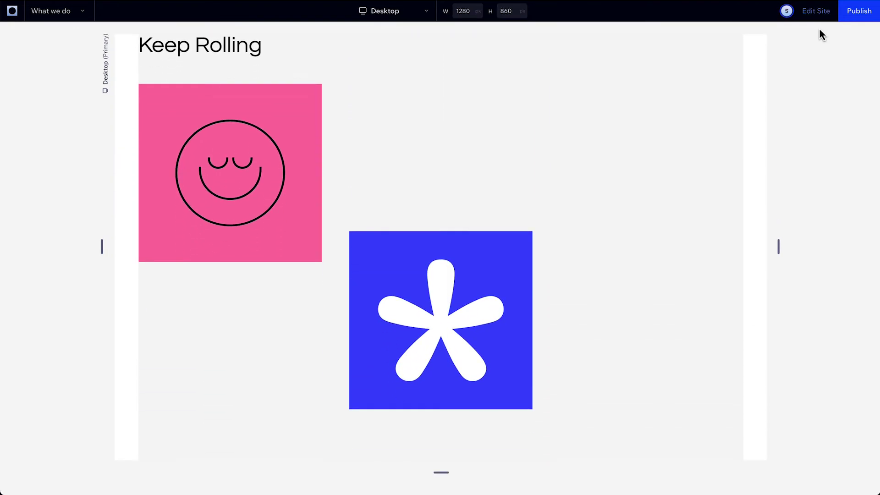
{"action": "scroll", "coordinate": [820, 30], "scroll_direction": "down", "scroll_amount": 1}
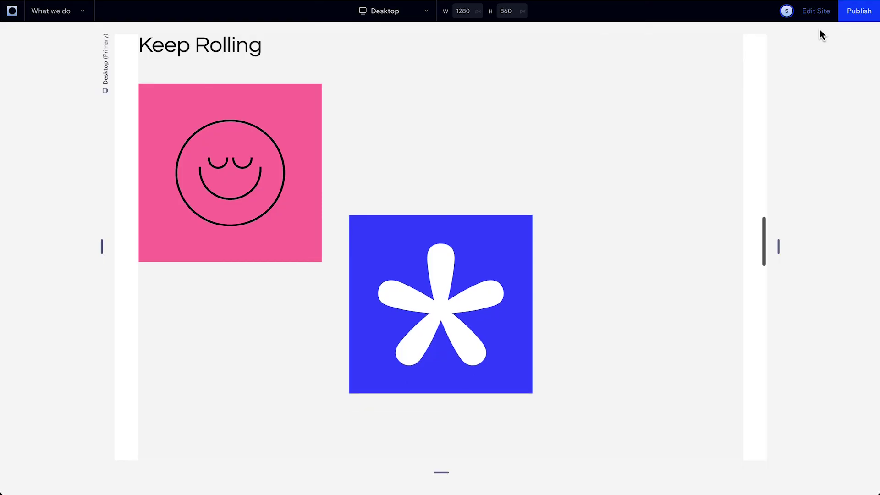
{"action": "scroll", "coordinate": [820, 30], "scroll_direction": "down", "scroll_amount": 4}
{"action": "scroll", "coordinate": [820, 30], "scroll_direction": "down", "scroll_amount": 5}
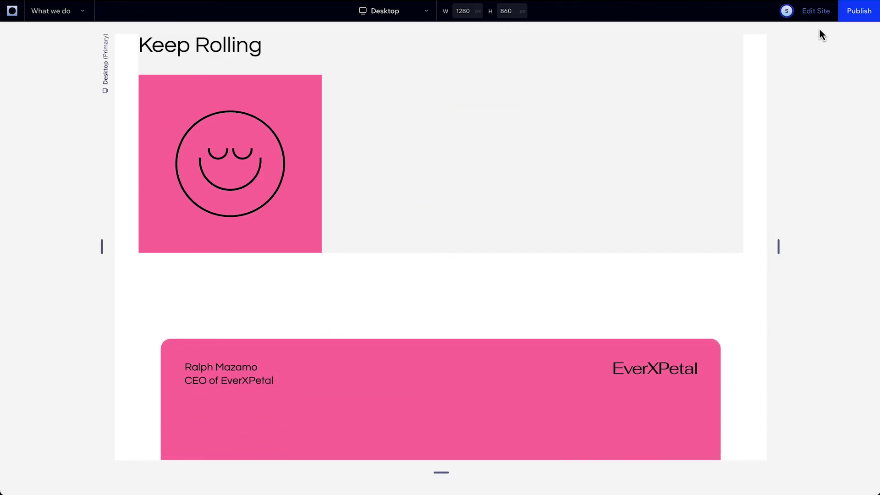
{"action": "left_click", "coordinate": [817, 12]}
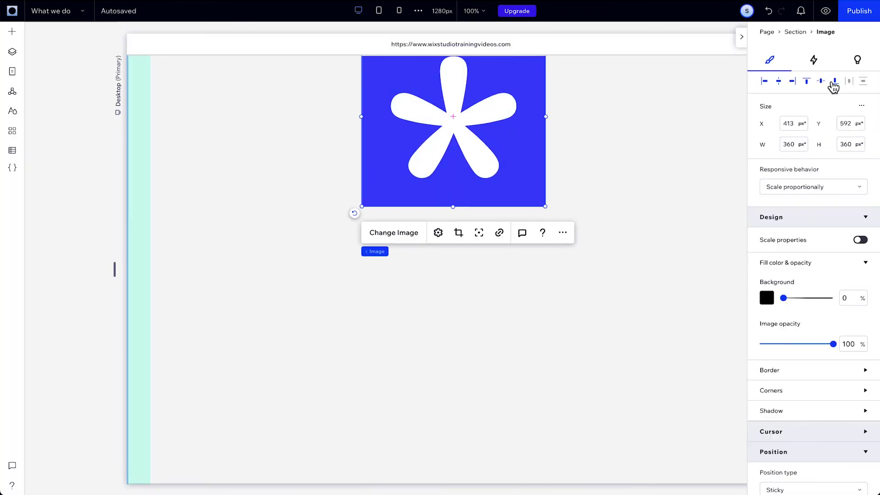
Step: Scroll down the page and collapse the settings inspector
{"action": "scroll", "coordinate": [827, 161], "scroll_direction": "down", "scroll_amount": 6}
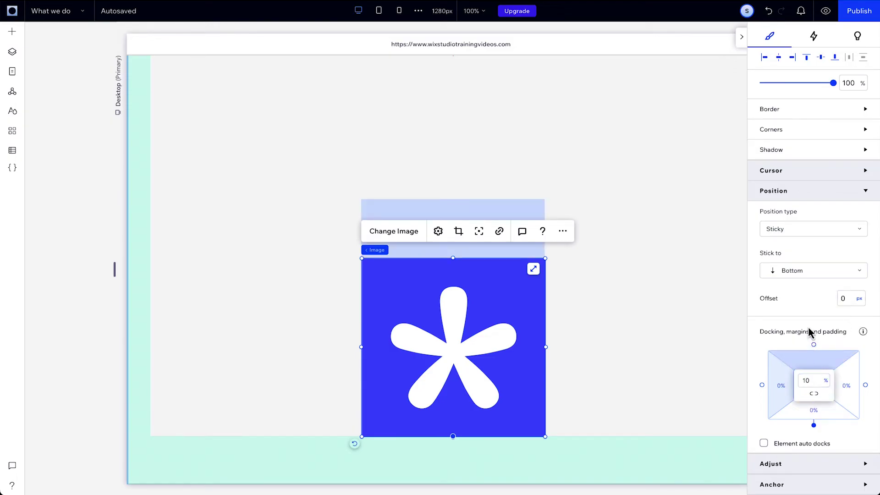
{"action": "left_click", "coordinate": [742, 38]}
Step: Add the yellow Mollard block image from the Position types asset library
{"action": "left_click", "coordinate": [12, 32]}
{"action": "left_click", "coordinate": [49, 57]}
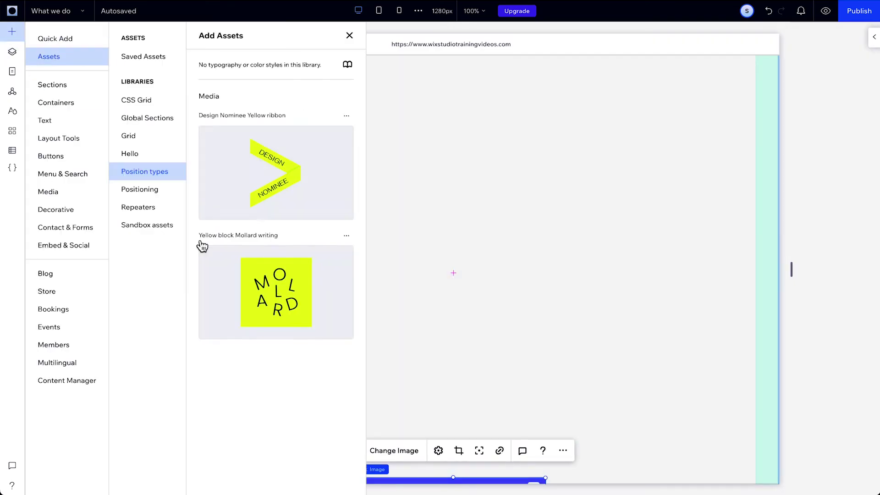
{"action": "left_click", "coordinate": [243, 289]}
Step: Make the Mollard image sticky to bottom and top with 0 px offsets
{"action": "left_click", "coordinate": [821, 84]}
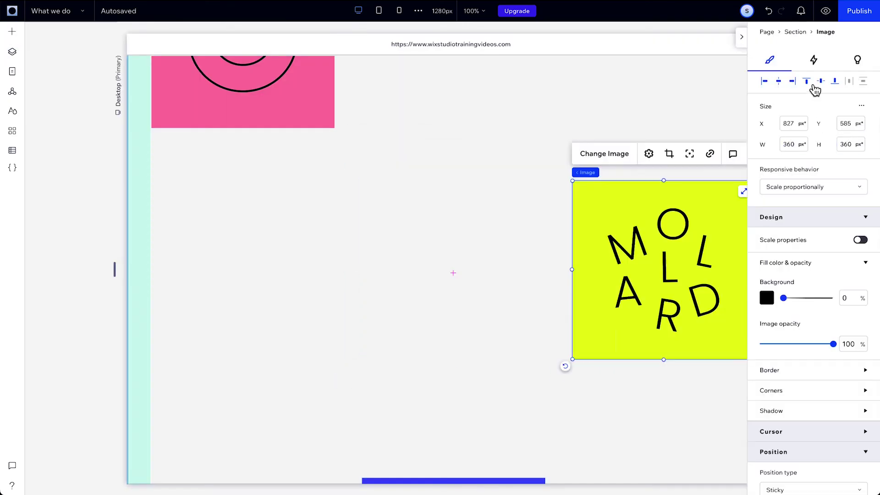
{"action": "scroll", "coordinate": [821, 112], "scroll_direction": "down", "scroll_amount": 5}
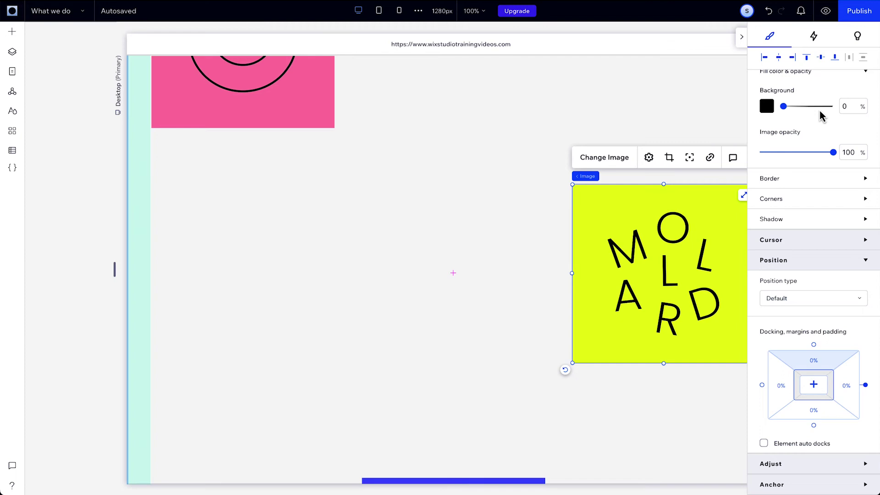
{"action": "left_click", "coordinate": [816, 321]}
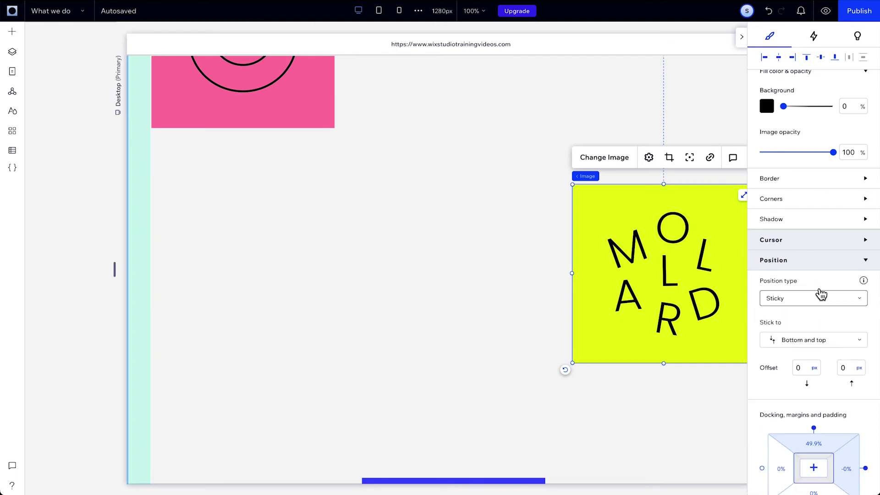
{"action": "left_click", "coordinate": [743, 45]}
{"action": "left_click", "coordinate": [795, 75]}
{"action": "scroll", "coordinate": [795, 76], "scroll_direction": "down", "scroll_amount": 5}
{"action": "left_click", "coordinate": [825, 11]}
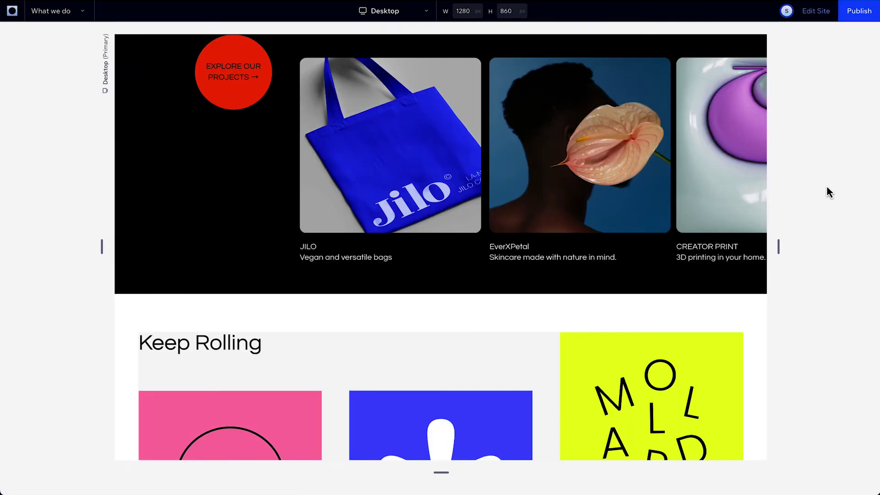
{"action": "scroll", "coordinate": [827, 186], "scroll_direction": "down", "scroll_amount": 1}
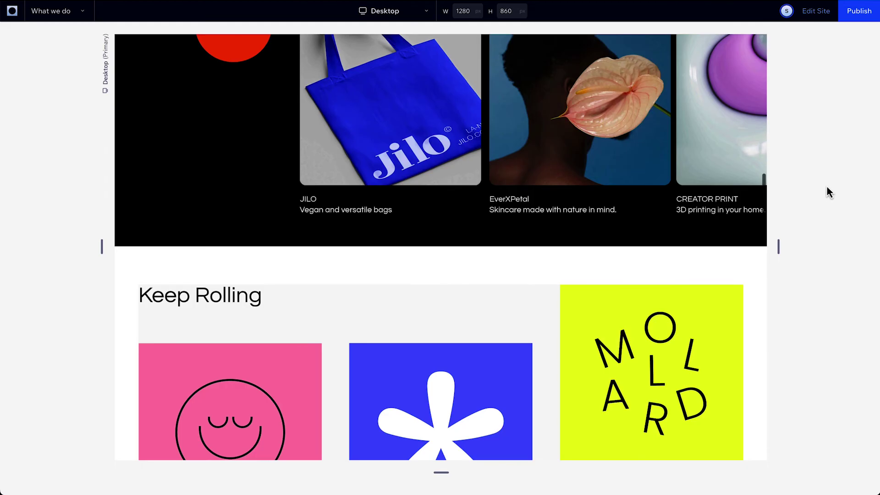
{"action": "scroll", "coordinate": [827, 187], "scroll_direction": "down", "scroll_amount": 4}
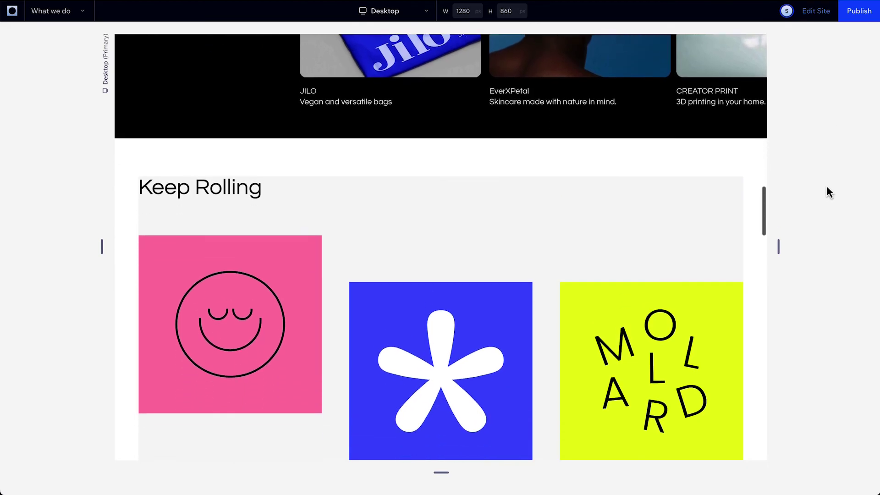
{"action": "scroll", "coordinate": [827, 186], "scroll_direction": "down", "scroll_amount": 2}
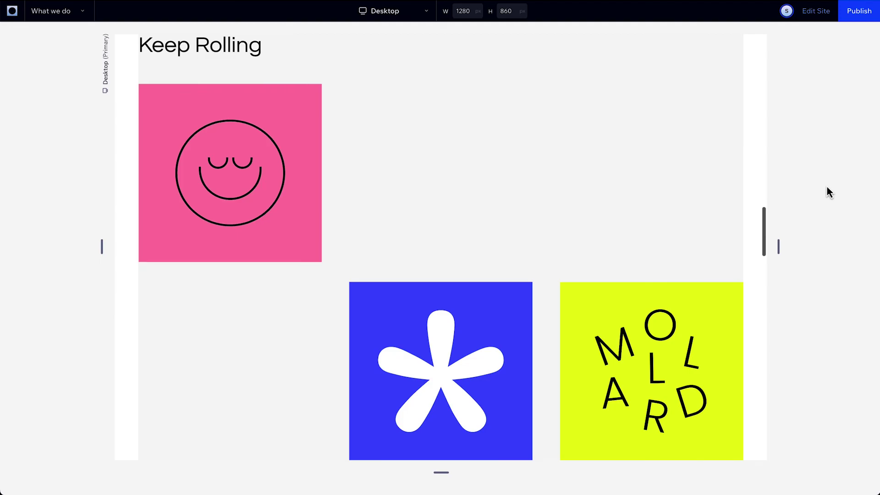
{"action": "scroll", "coordinate": [827, 187], "scroll_direction": "down", "scroll_amount": 3}
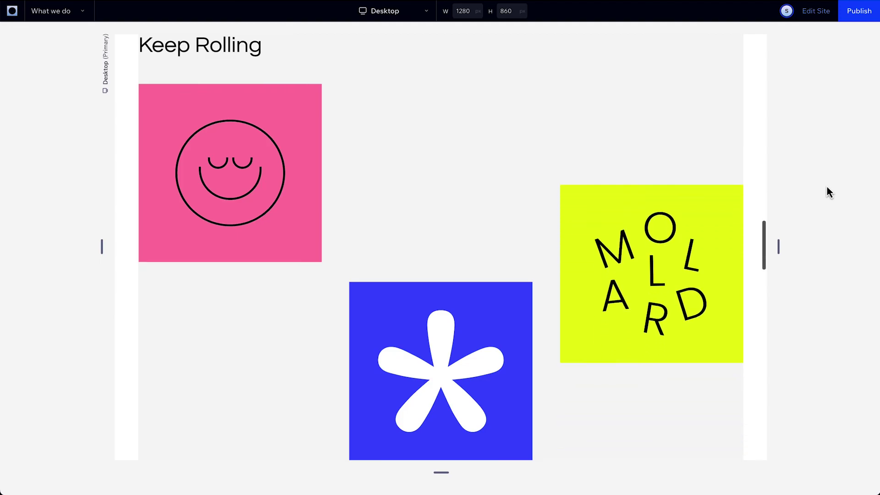
{"action": "scroll", "coordinate": [827, 186], "scroll_direction": "down", "scroll_amount": 2}
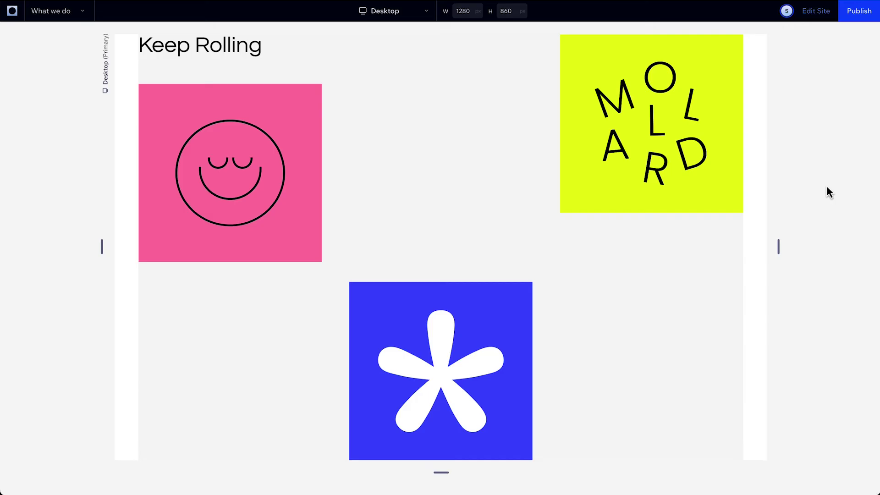
{"action": "scroll", "coordinate": [827, 187], "scroll_direction": "down", "scroll_amount": 5}
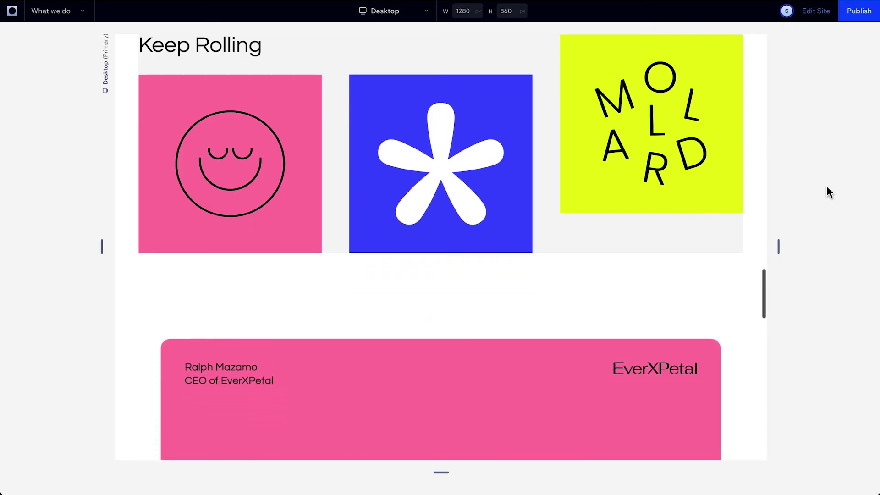
{"action": "scroll", "coordinate": [827, 186], "scroll_direction": "down", "scroll_amount": 3}
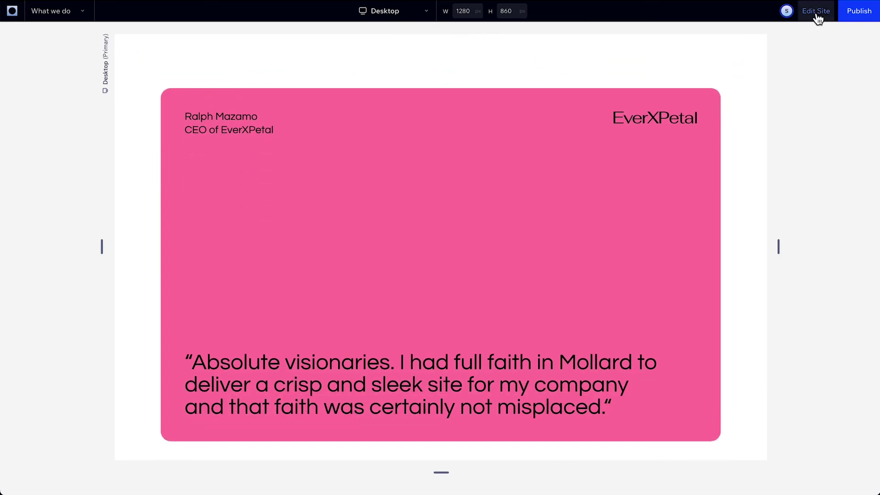
Step: Back in the editor, give the sticky Mollard image a 100 px top offset
{"action": "left_click", "coordinate": [816, 11]}
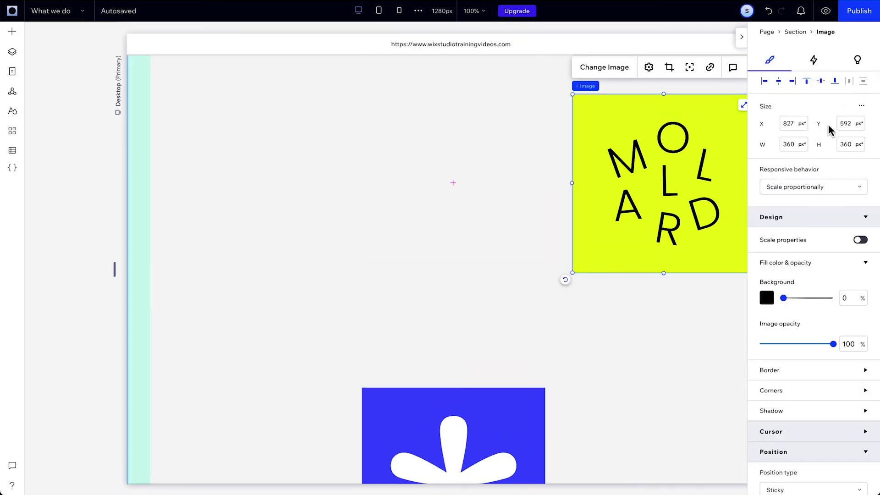
{"action": "scroll", "coordinate": [830, 129], "scroll_direction": "down", "scroll_amount": 5}
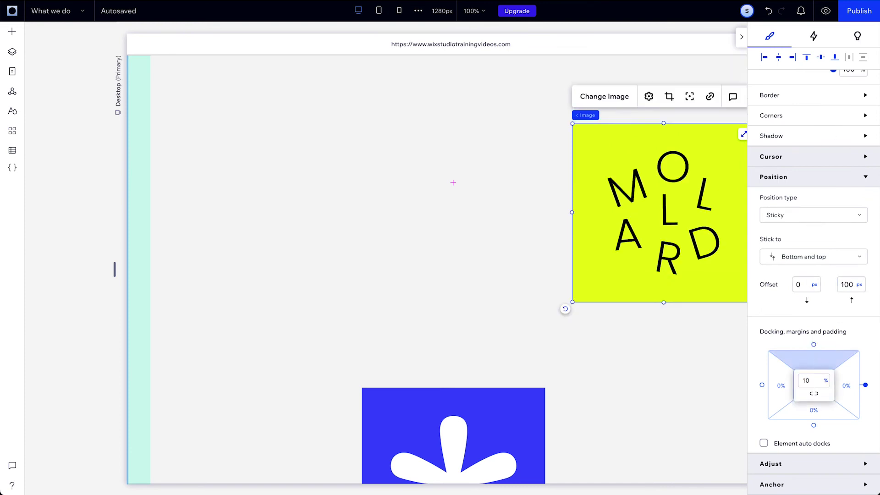
{"action": "left_click", "coordinate": [742, 37]}
Step: Preview the page and scroll to check the Mollard image's 100 px offset
{"action": "left_click", "coordinate": [826, 11]}
{"action": "scroll", "coordinate": [815, 229], "scroll_direction": "down", "scroll_amount": 10}
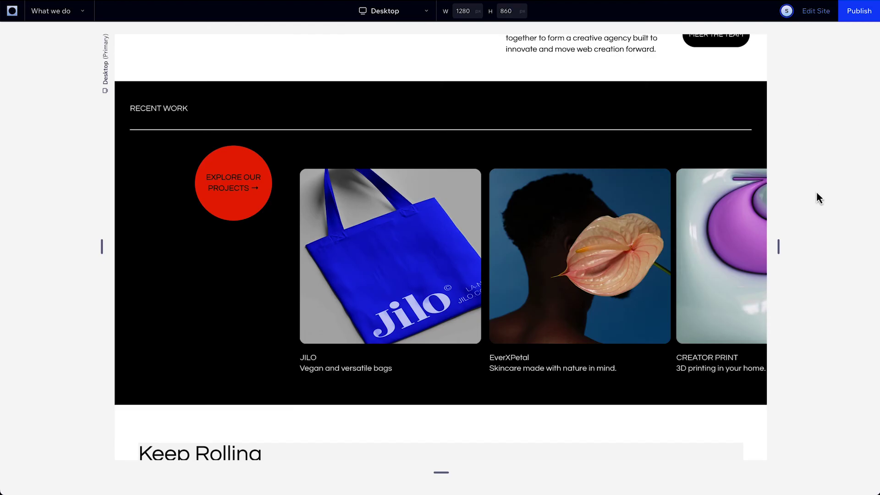
{"action": "scroll", "coordinate": [815, 231], "scroll_direction": "down", "scroll_amount": 10}
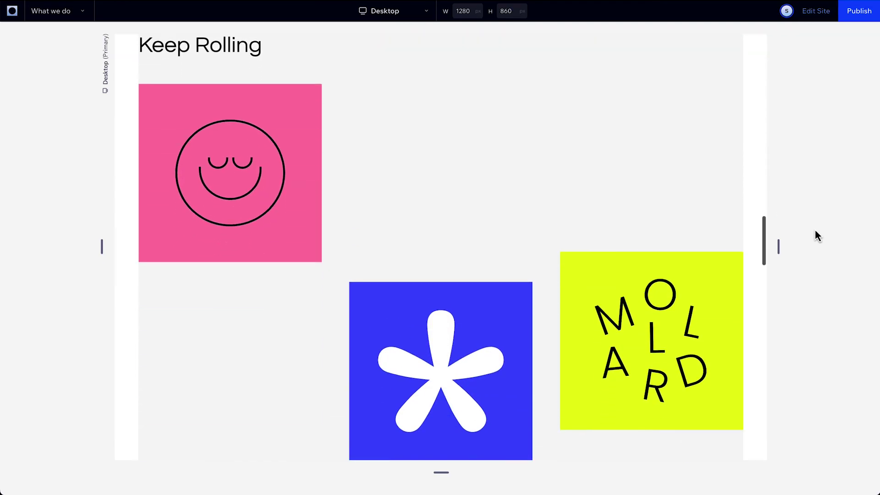
{"action": "scroll", "coordinate": [816, 231], "scroll_direction": "down", "scroll_amount": 7}
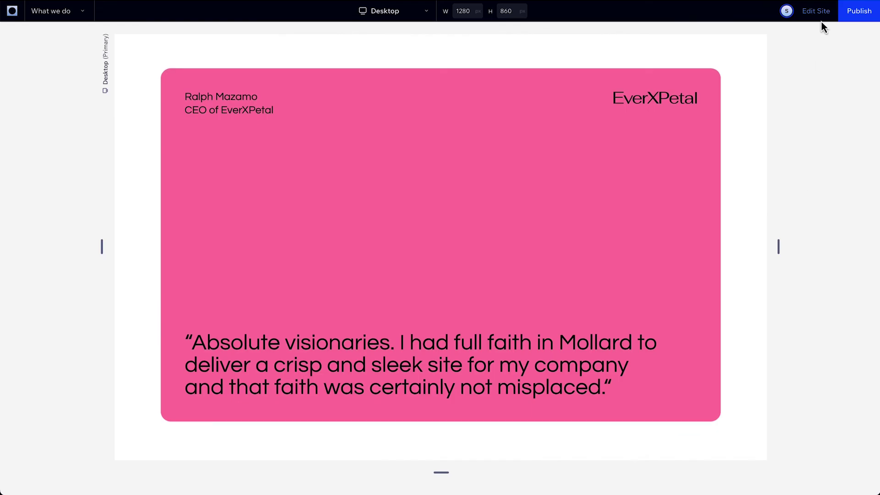
Step: Make the pink EverXPetal testimonial section sticky to the top at 0 px
{"action": "left_click", "coordinate": [822, 22]}
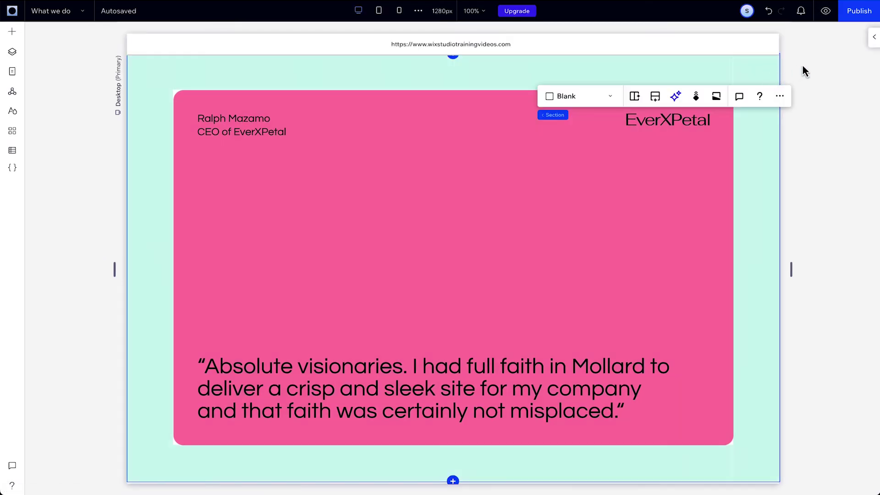
{"action": "left_click", "coordinate": [873, 41]}
{"action": "scroll", "coordinate": [812, 226], "scroll_direction": "down", "scroll_amount": 7}
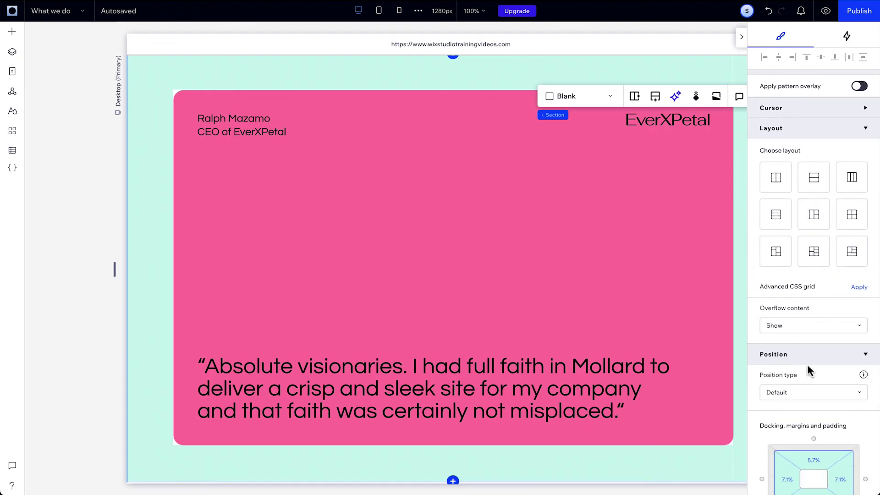
{"action": "scroll", "coordinate": [807, 367], "scroll_direction": "down", "scroll_amount": 2}
{"action": "left_click", "coordinate": [805, 341]}
{"action": "left_click", "coordinate": [808, 340]}
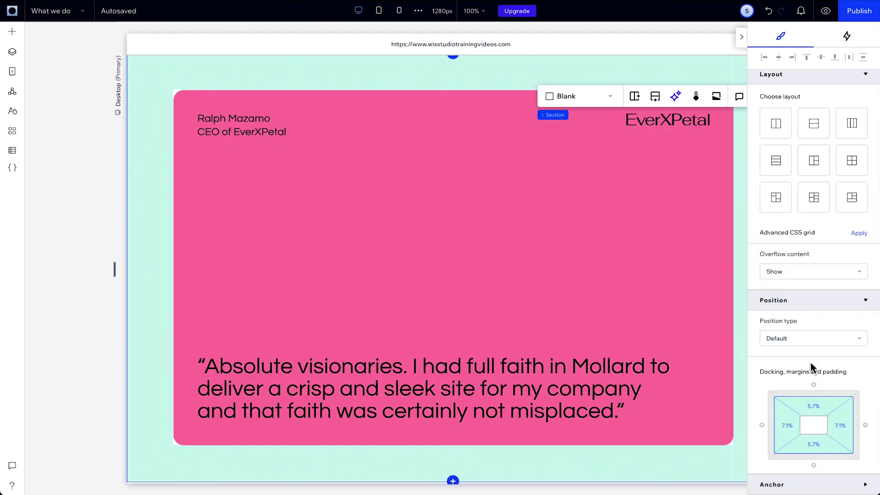
{"action": "left_click", "coordinate": [744, 38]}
Step: Preview the page and scroll to watch the testimonial cards stack
{"action": "left_click", "coordinate": [817, 22]}
{"action": "scroll", "coordinate": [811, 128], "scroll_direction": "down", "scroll_amount": 5}
{"action": "scroll", "coordinate": [812, 130], "scroll_direction": "down", "scroll_amount": 10}
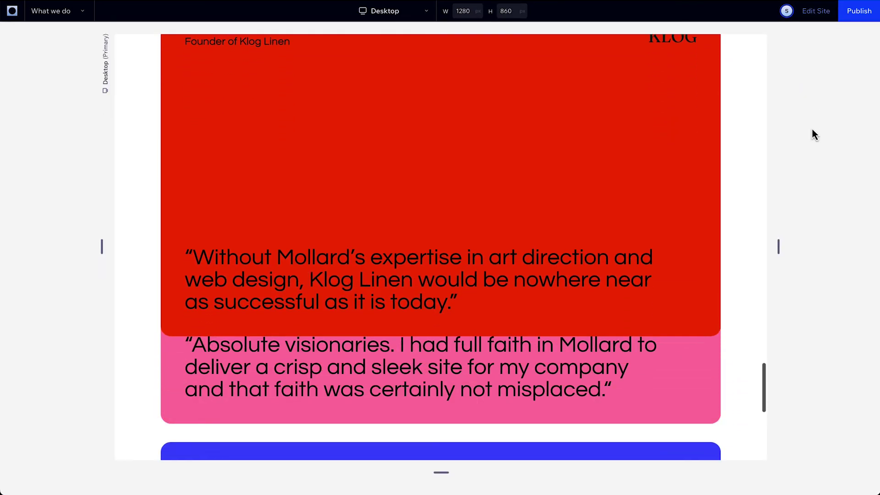
{"action": "scroll", "coordinate": [812, 127], "scroll_direction": "down", "scroll_amount": 2}
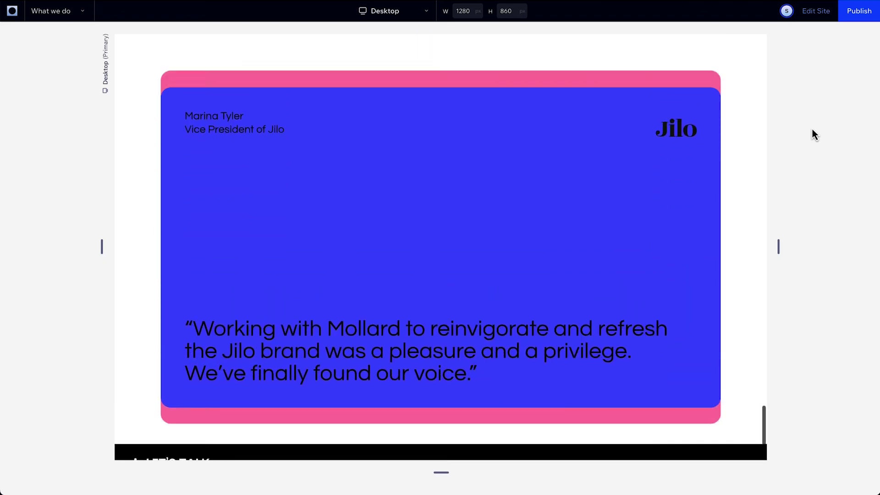
{"action": "scroll", "coordinate": [811, 127], "scroll_direction": "up", "scroll_amount": 10}
{"action": "scroll", "coordinate": [814, 135], "scroll_direction": "up", "scroll_amount": 8}
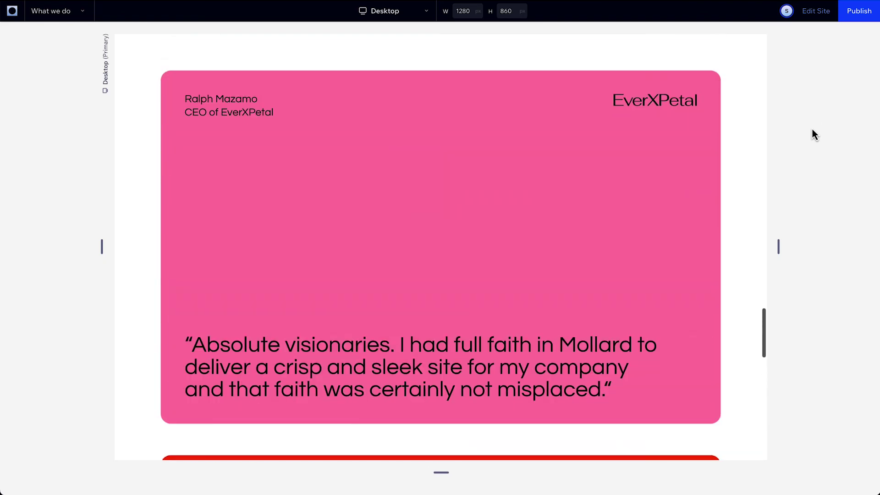
{"action": "left_click", "coordinate": [814, 19]}
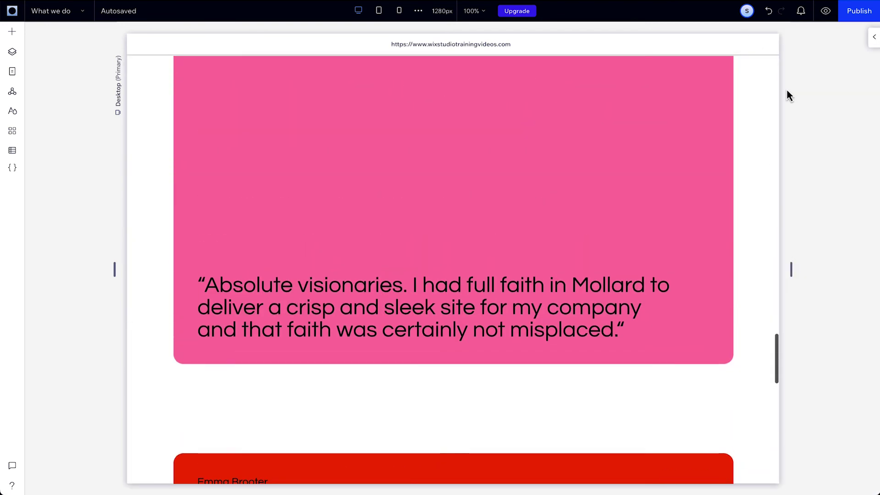
{"action": "scroll", "coordinate": [788, 95], "scroll_direction": "up", "scroll_amount": 2}
{"action": "left_click", "coordinate": [825, 11]}
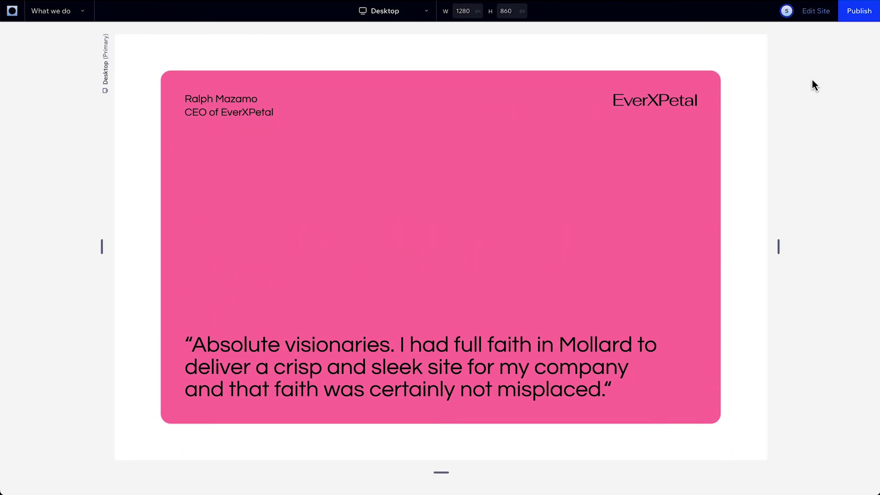
{"action": "scroll", "coordinate": [812, 81], "scroll_direction": "down", "scroll_amount": 5}
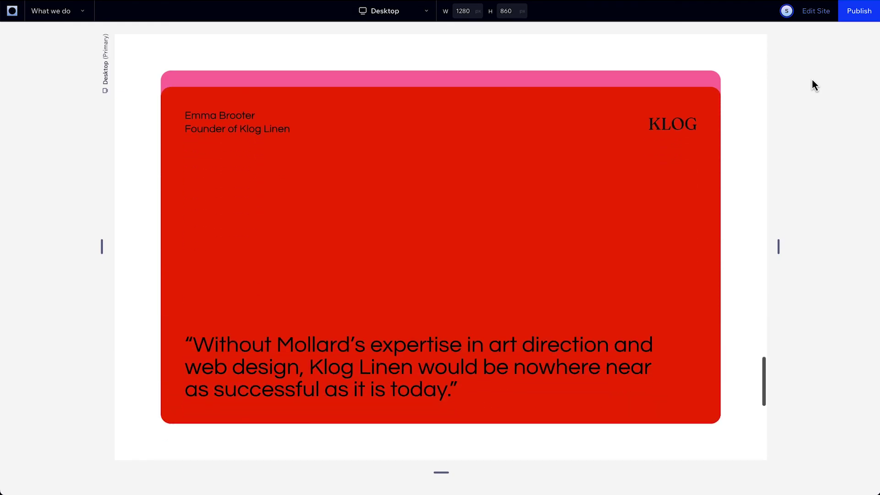
{"action": "scroll", "coordinate": [812, 82], "scroll_direction": "down", "scroll_amount": 6}
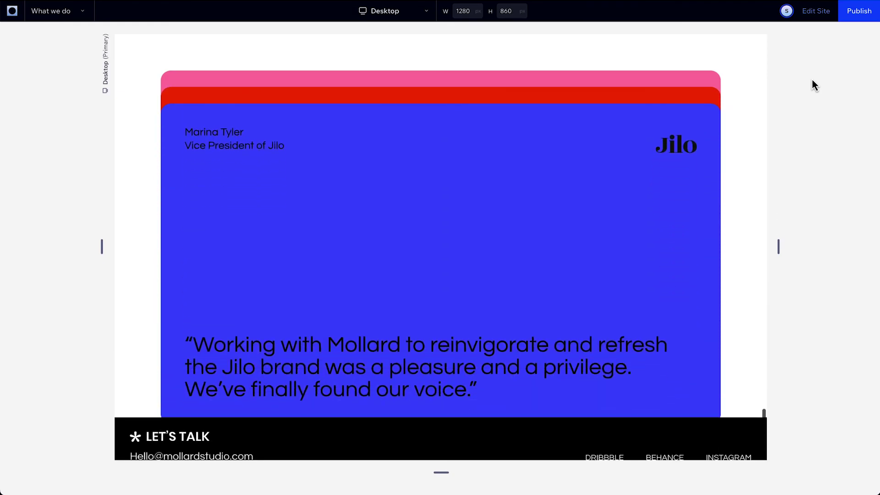
{"action": "scroll", "coordinate": [812, 81], "scroll_direction": "up", "scroll_amount": 10}
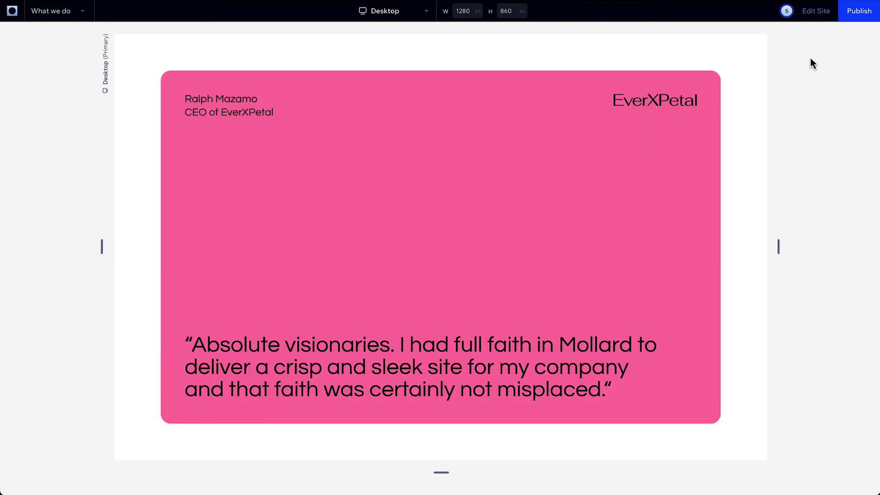
{"action": "left_click", "coordinate": [817, 11]}
Step: Select the MOLLARD header and make its position Sticky to the top at 0 px
{"action": "scroll", "coordinate": [742, 120], "scroll_direction": "up", "scroll_amount": 15}
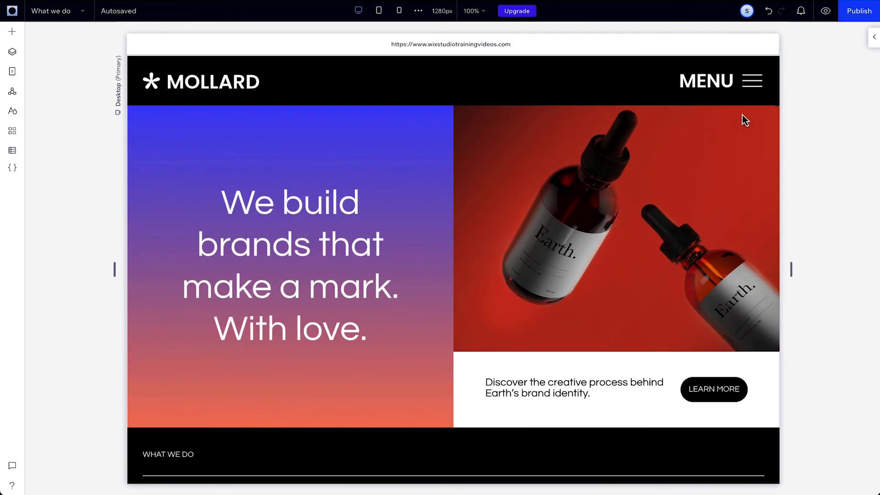
{"action": "left_click", "coordinate": [622, 82]}
{"action": "left_click", "coordinate": [874, 37]}
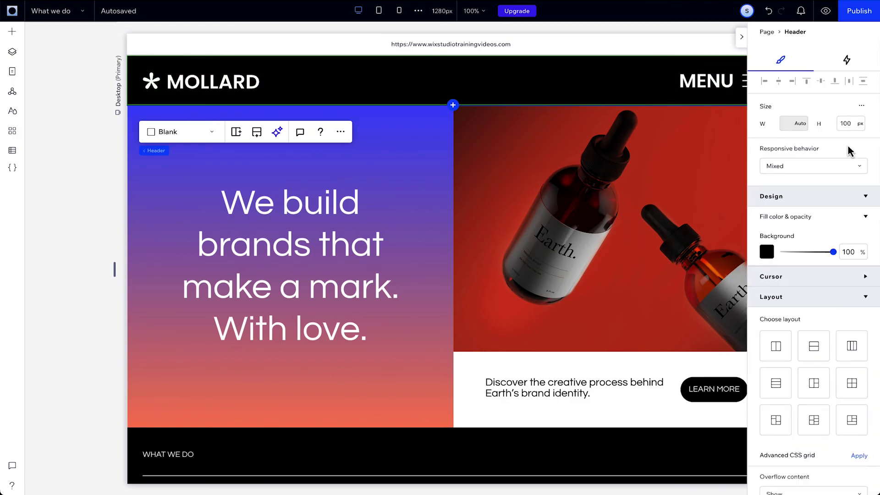
{"action": "scroll", "coordinate": [832, 188], "scroll_direction": "down", "scroll_amount": 6}
{"action": "left_click", "coordinate": [806, 246]}
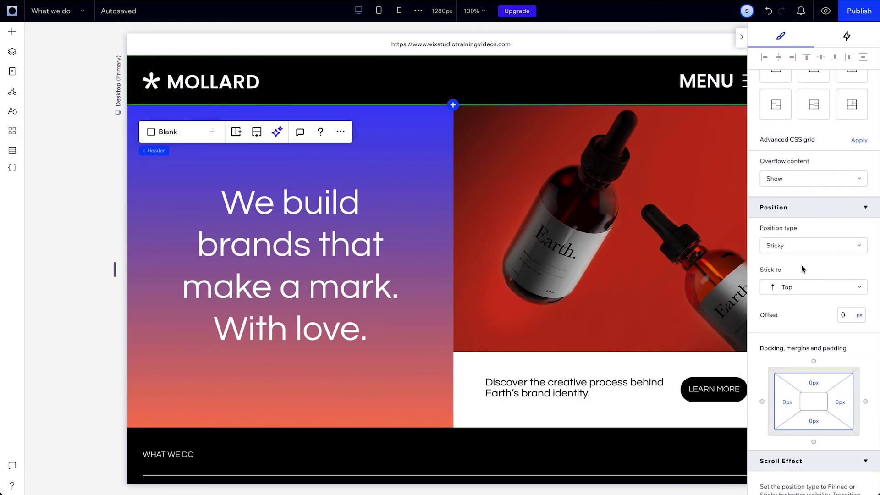